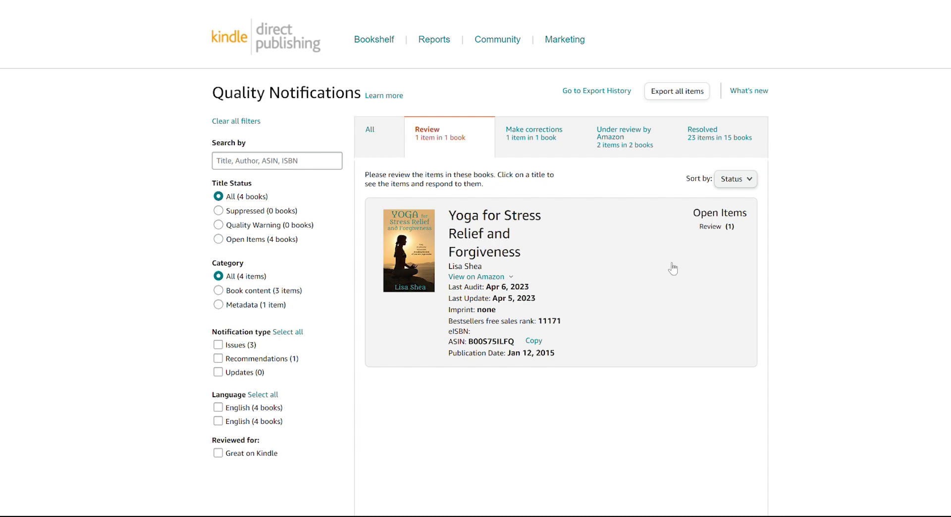
Step: Open the quality notification for Yoga for Stress Relief and Forgiveness and show the details of its line spacing issue
left_click(673, 268)
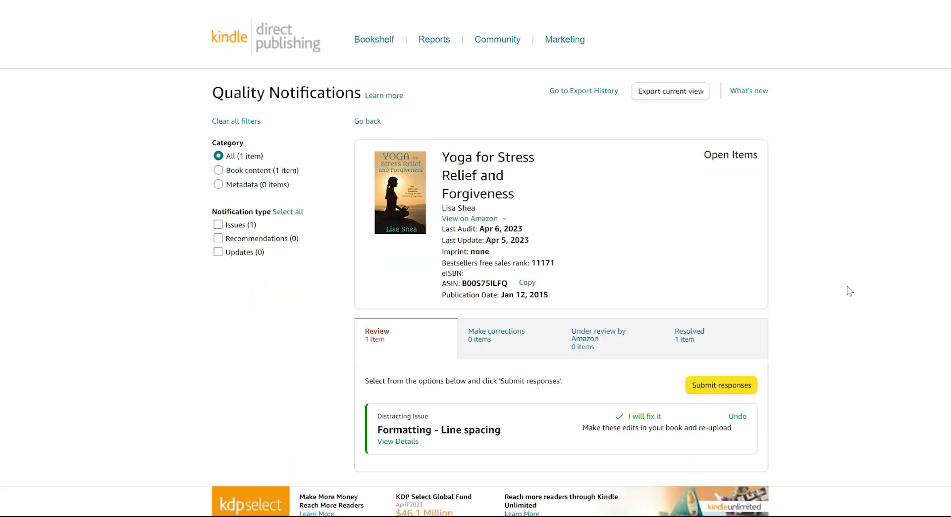
scroll(802, 317, "down", 2)
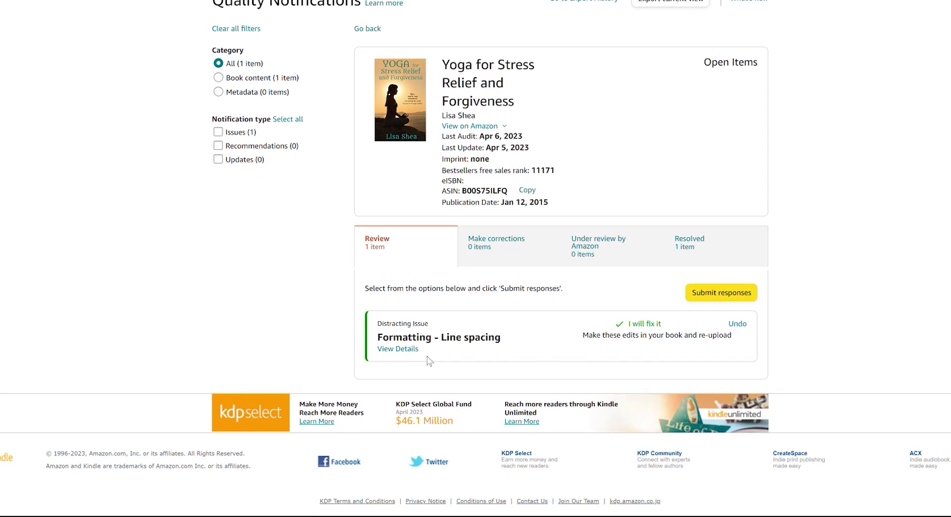
left_click(397, 349)
scroll(553, 399, "down", 1)
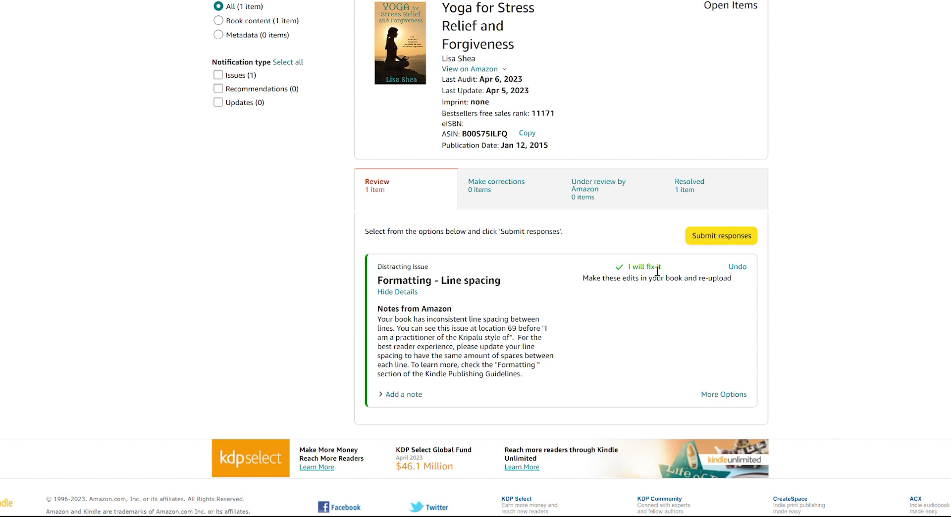
Step: Mark the Formatting - Line spacing issue as "I will fix it" and submit the response
left_click(722, 235)
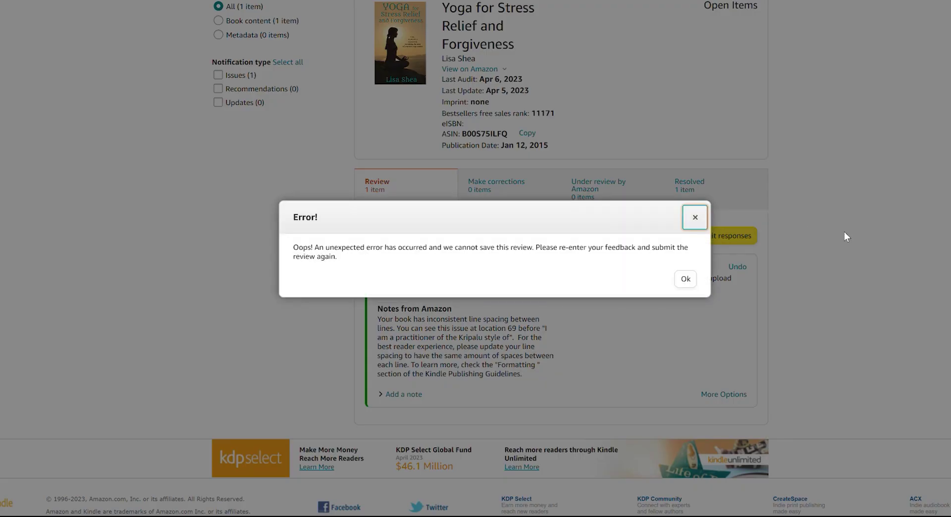
left_click(685, 280)
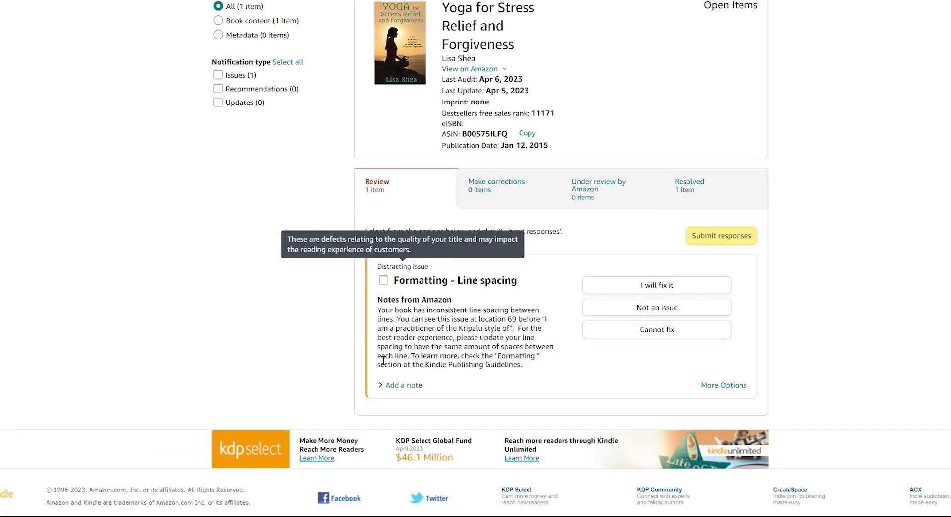
left_click(383, 280)
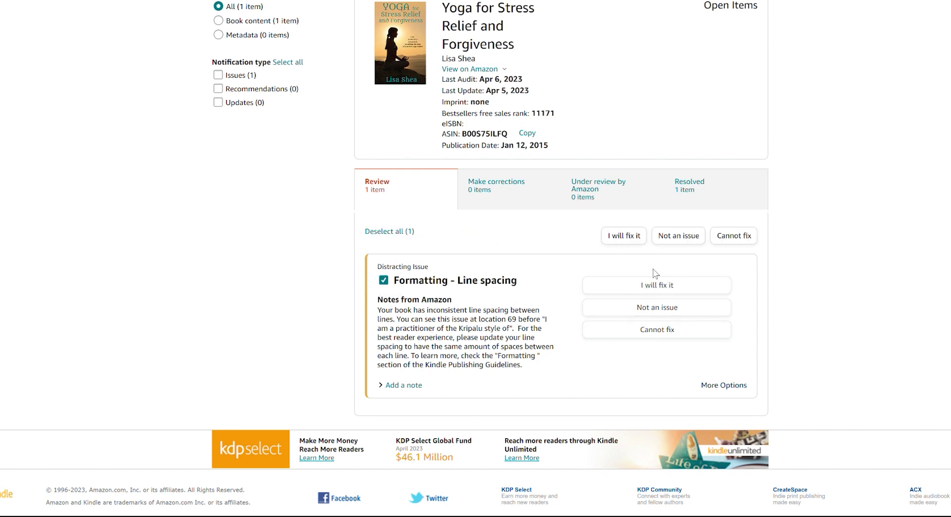
left_click(613, 237)
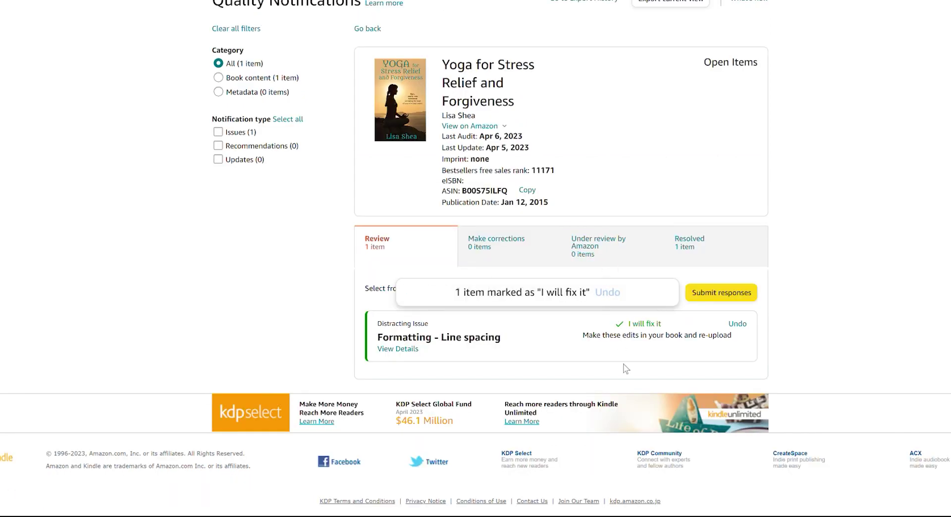
left_click(732, 295)
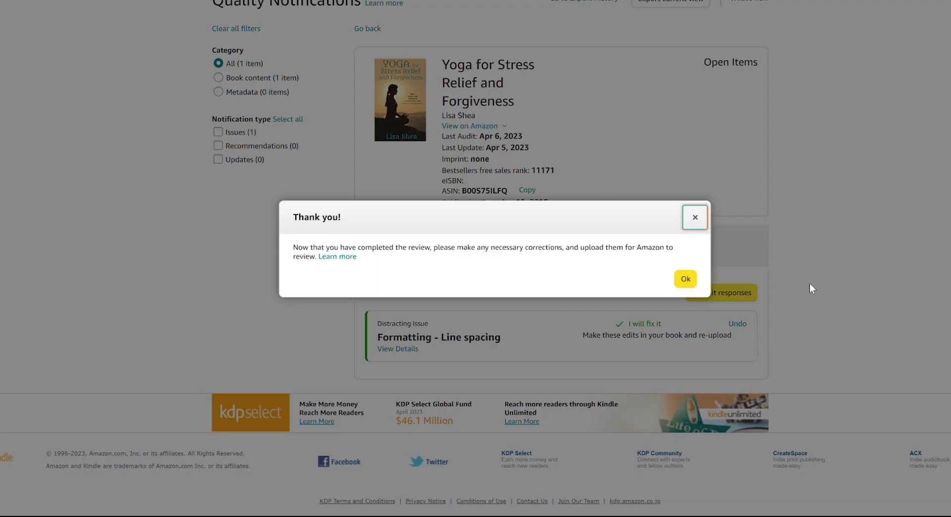
left_click(690, 281)
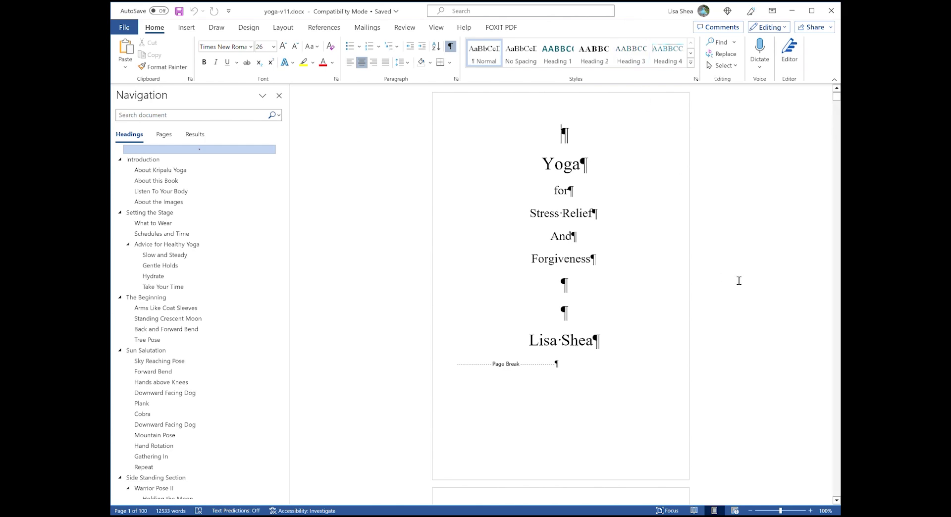
Step: Switch to the yoga-v11 document in Word and change the version number on the copyright page to v12
scroll(701, 297, "down", 1)
scroll(701, 295, "down", 7)
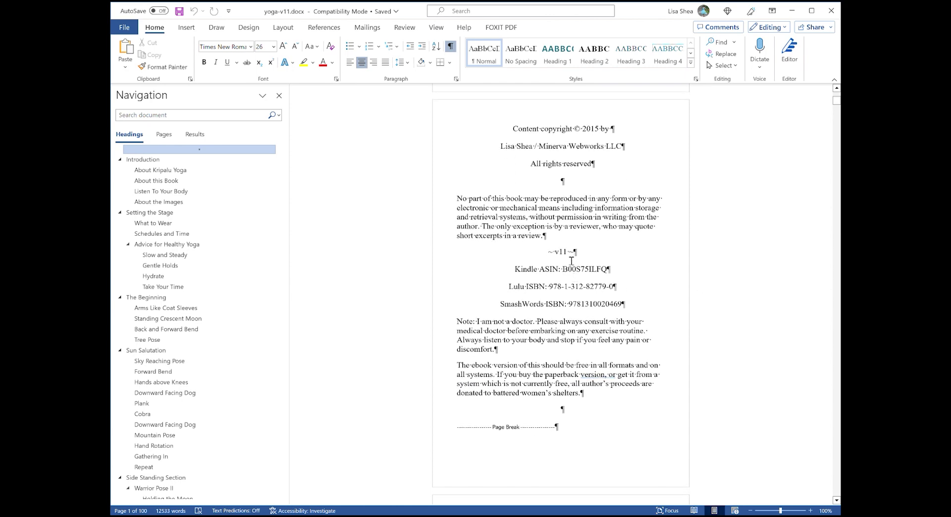
left_click(567, 256)
key("shift+Right")
type("2")
Step: Insert an extra page break at the end of the copyright page, before the Introduction
scroll(676, 322, "down", 8)
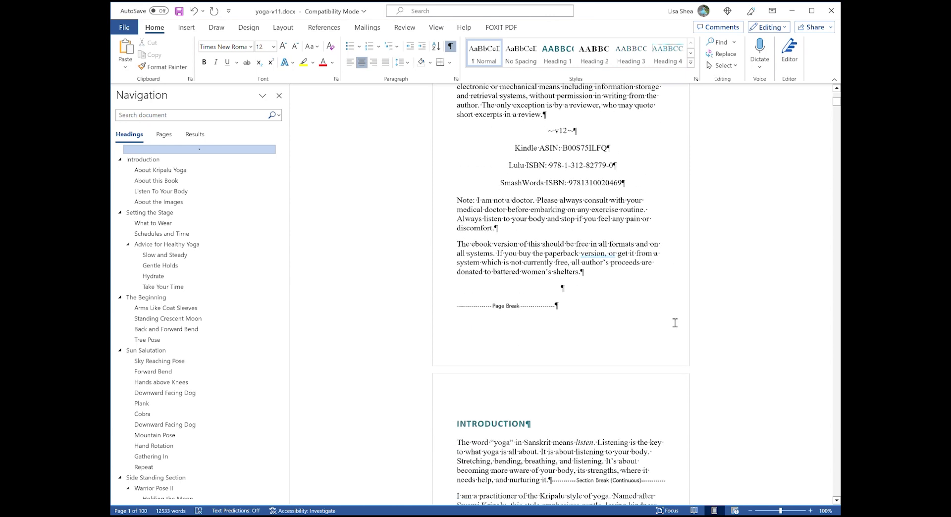
left_click(582, 211)
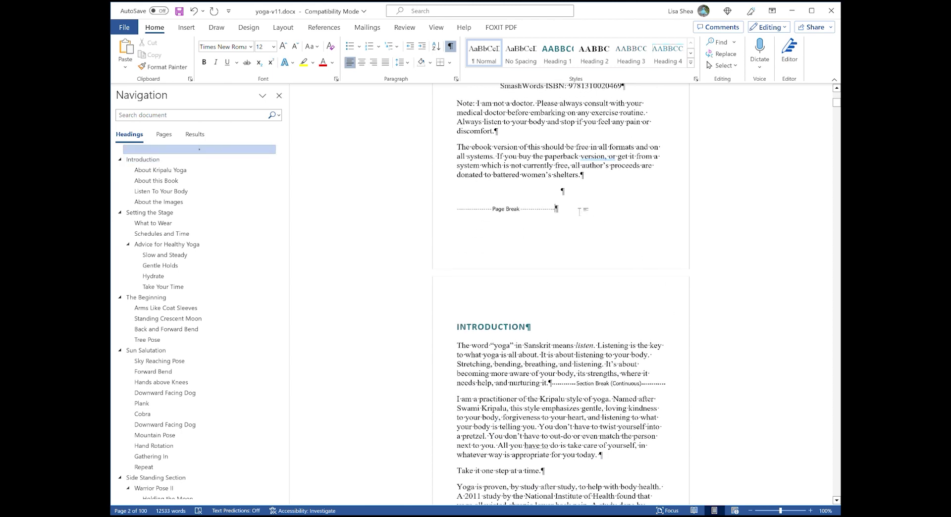
key("ctrl+Return")
scroll(578, 211, "down", 4)
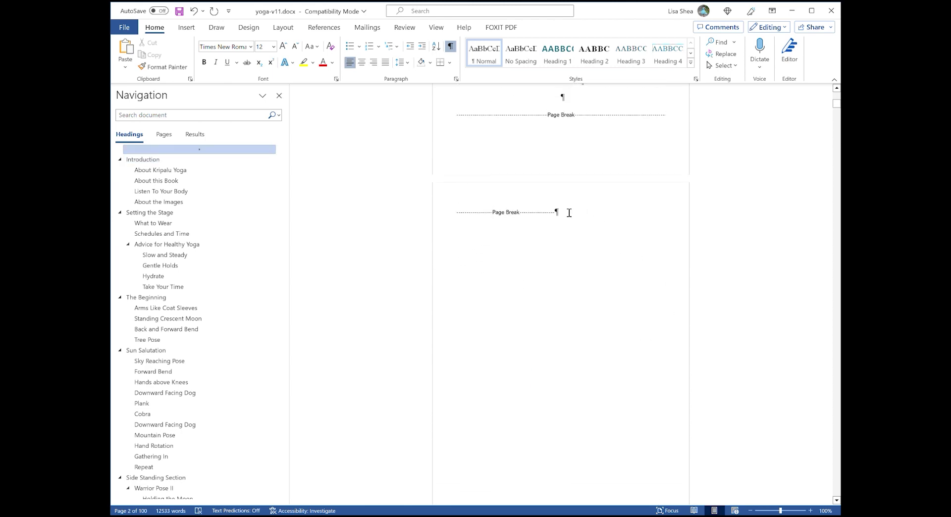
scroll(476, 278, "up", 2)
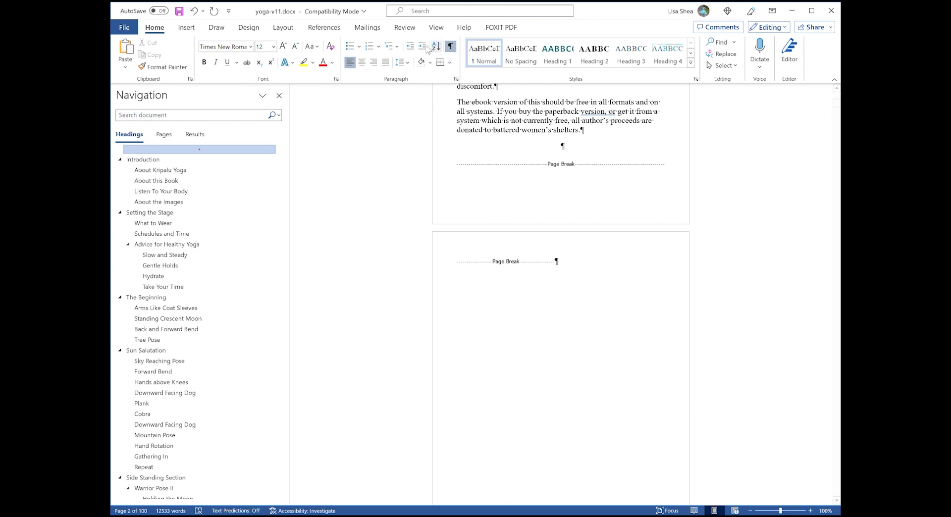
Step: Insert an automatic table of contents on the new page before the Introduction and look through its entries
left_click(392, 29)
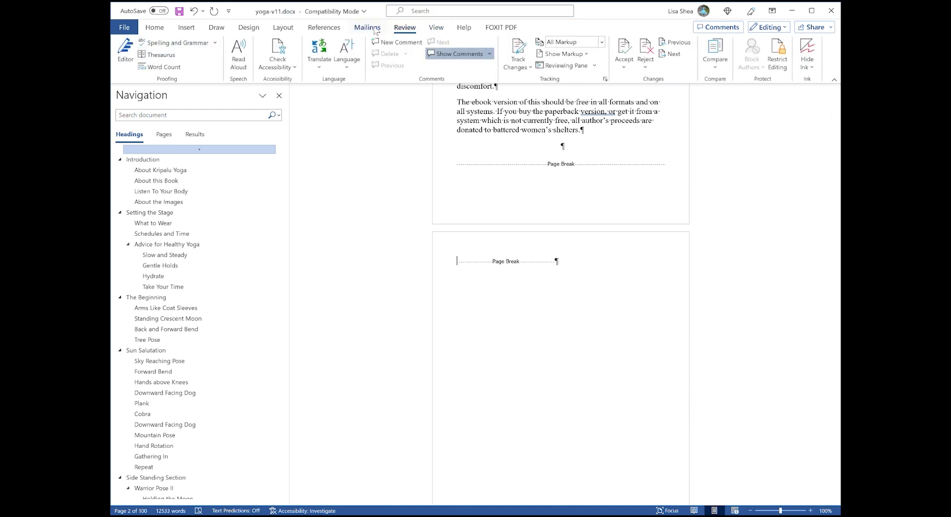
left_click(323, 27)
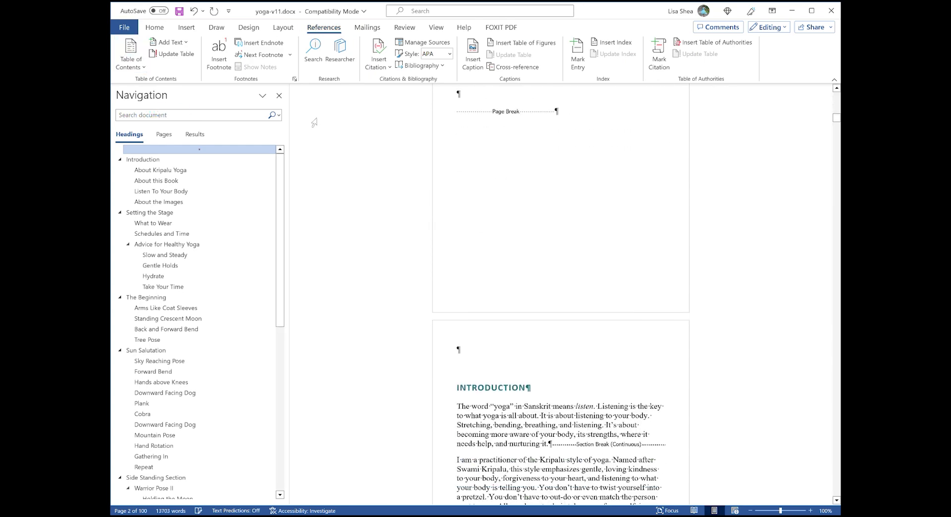
scroll(619, 300, "up", 10)
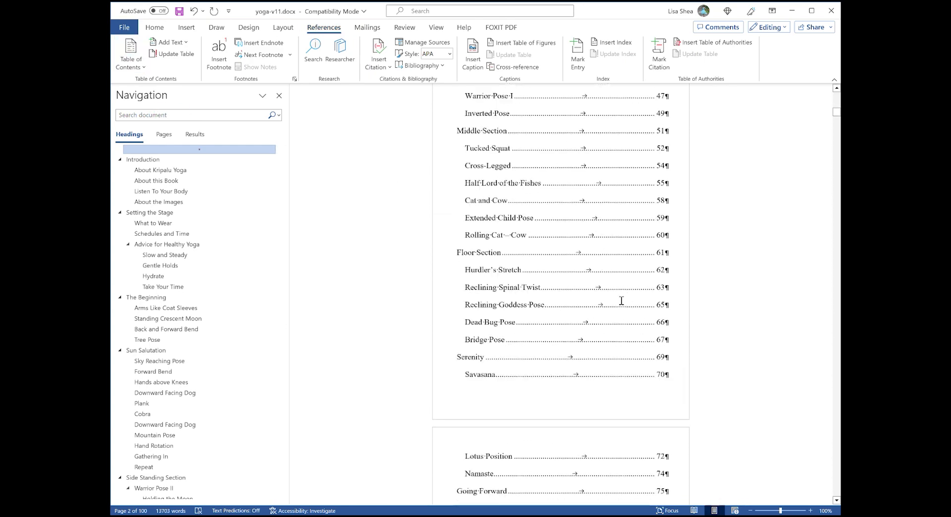
scroll(621, 301, "up", 15)
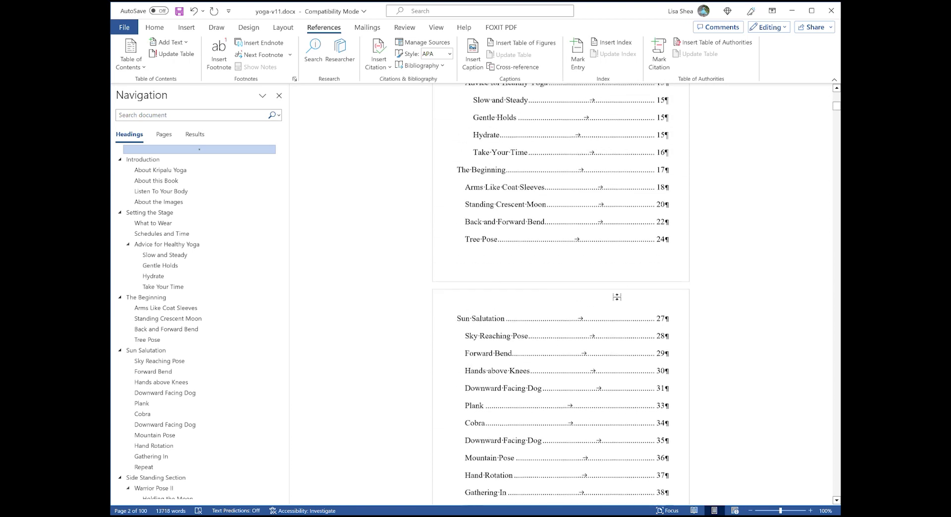
scroll(618, 299, "up", 3)
left_click(617, 297)
scroll(618, 297, "down", 5)
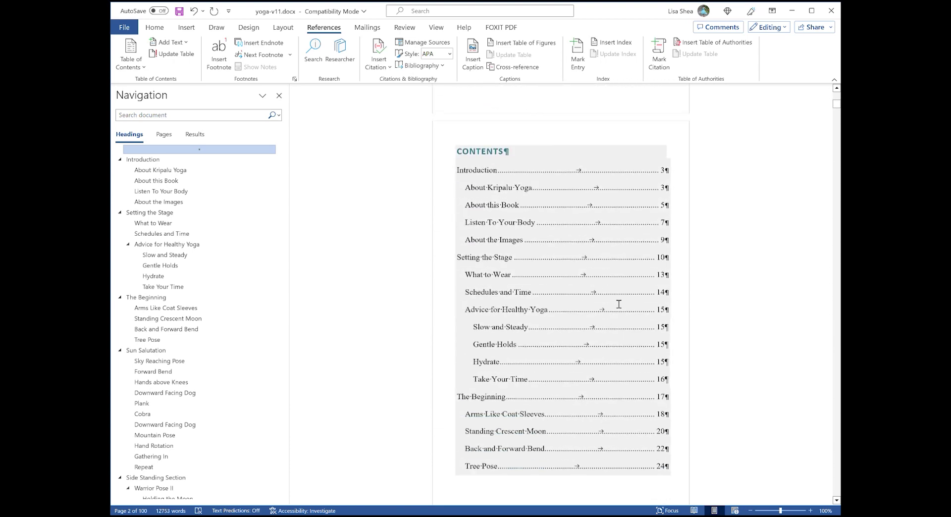
scroll(675, 304, "down", 15)
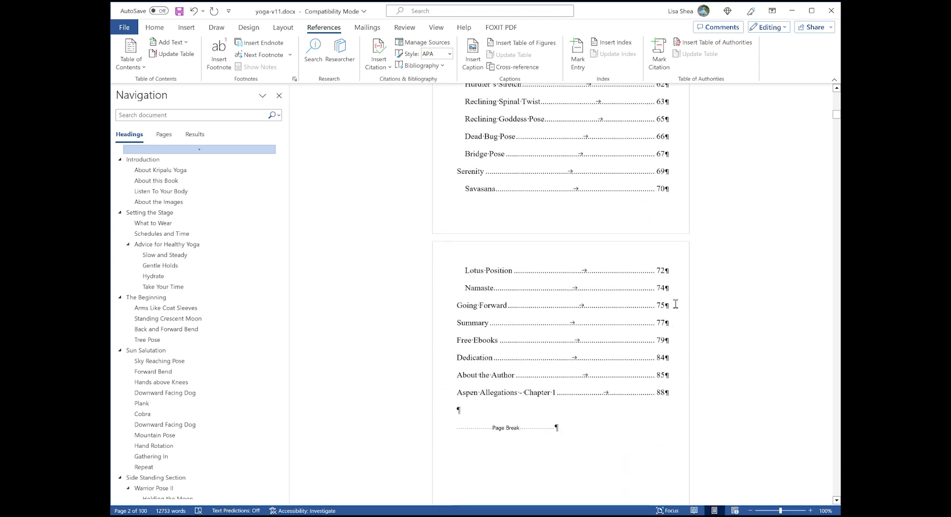
left_click(677, 304)
Step: Hide the formatting marks and show them again to examine the spacing around the section break in the Introduction
scroll(677, 303, "down", 6)
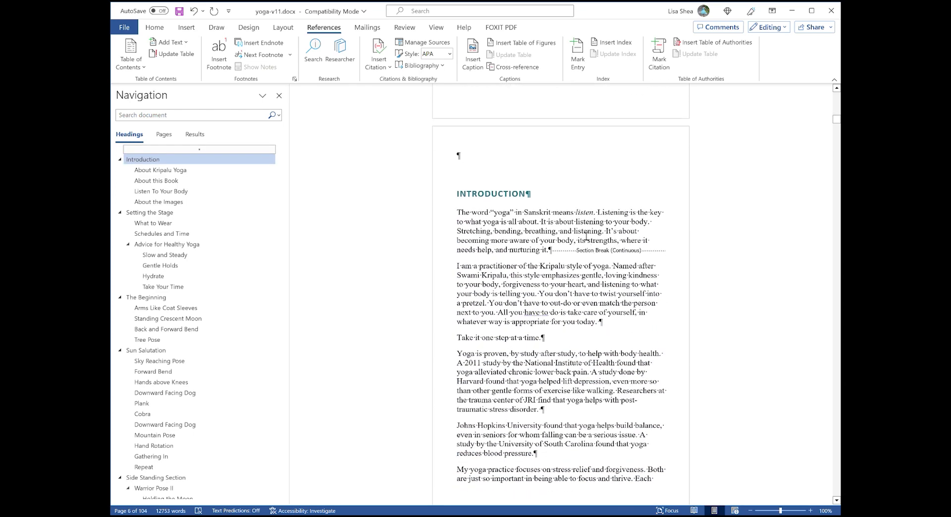
left_click(154, 27)
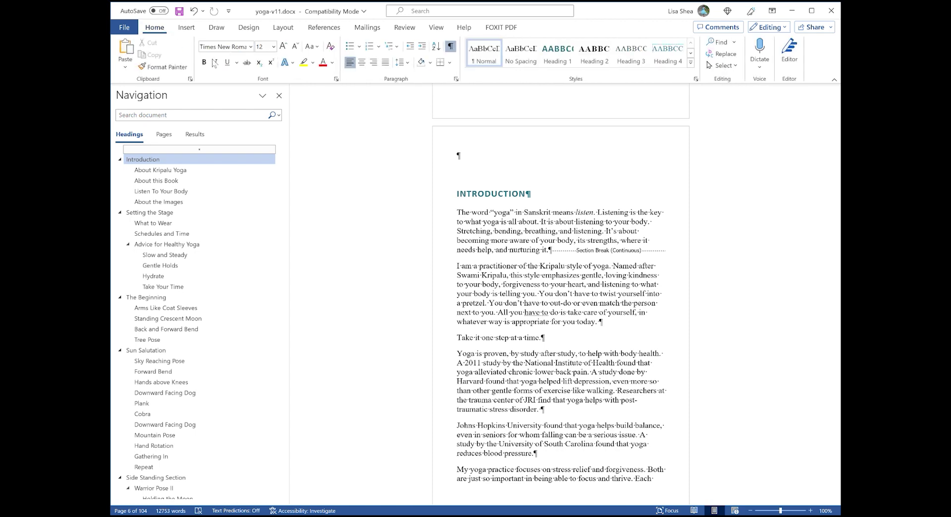
left_click(451, 47)
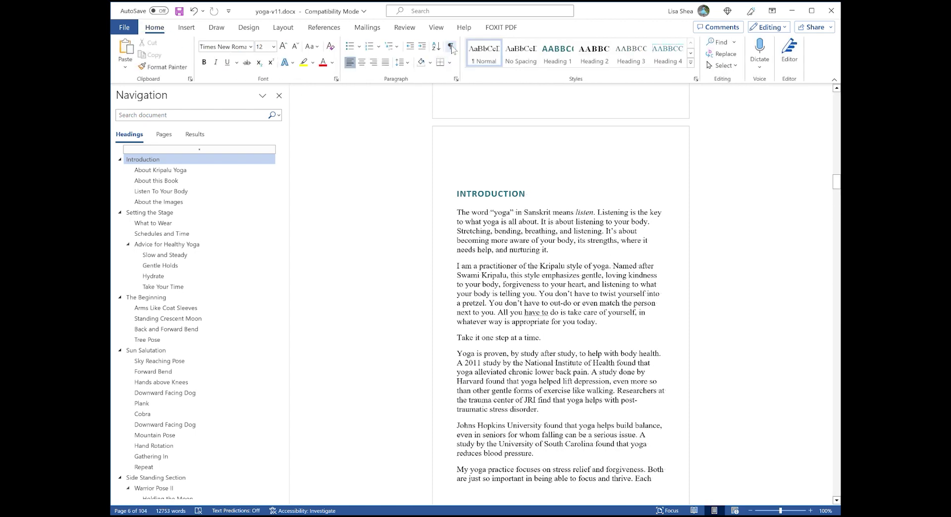
left_click(450, 47)
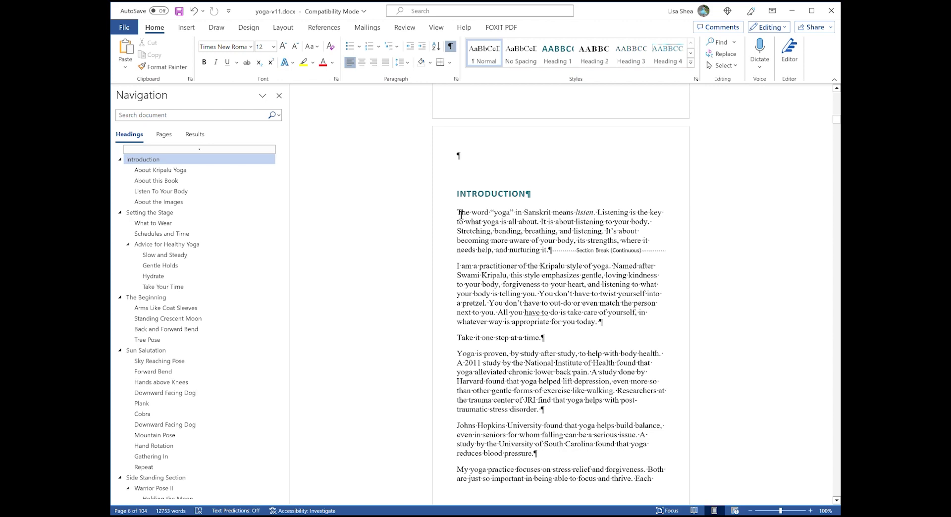
Step: Move the first Introduction paragraph below the continuous section break, directly before "I am a practitioner of the Kripalu style of yoga"
left_click_drag(460, 214, 552, 255)
key("ctrl+c")
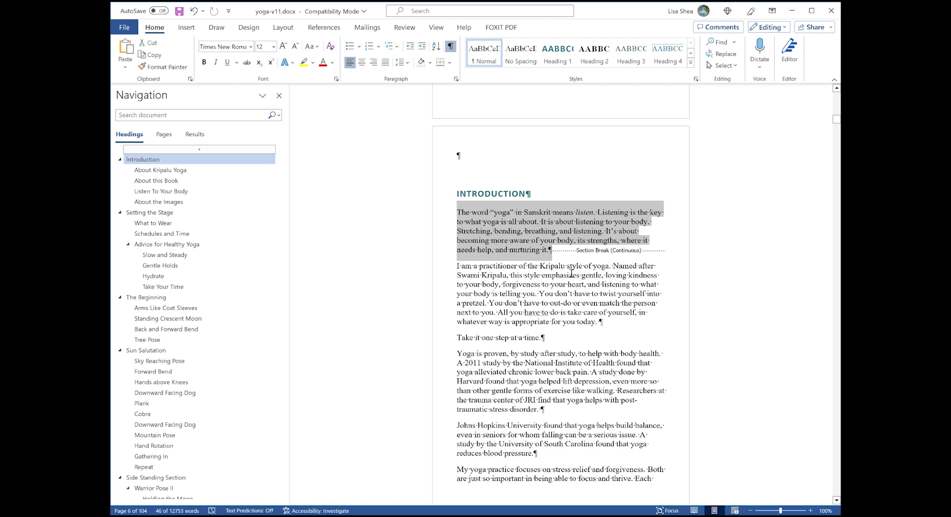
key("Delete")
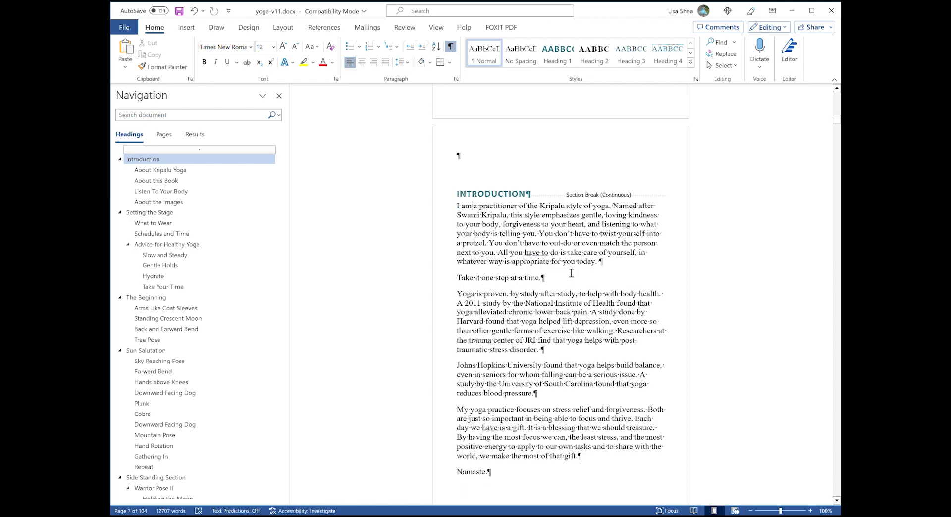
key("Return")
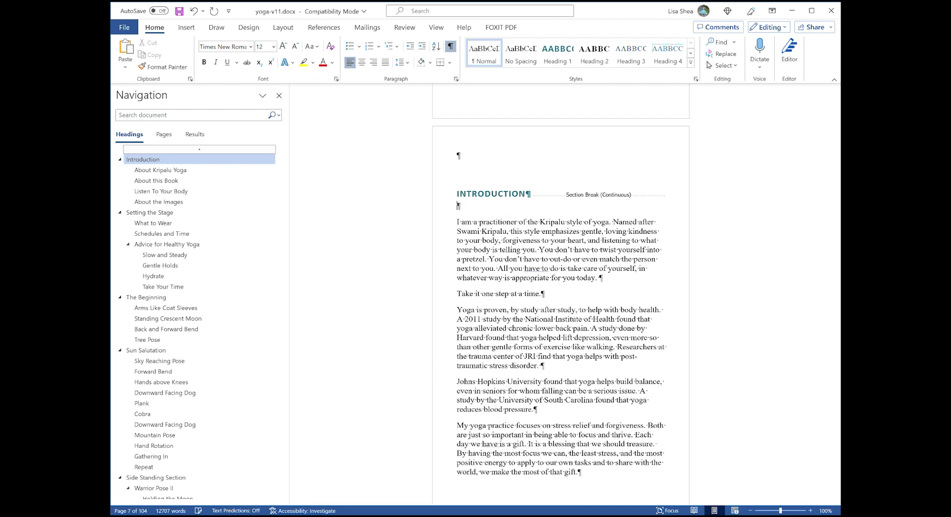
key("ctrl+v")
key("Delete")
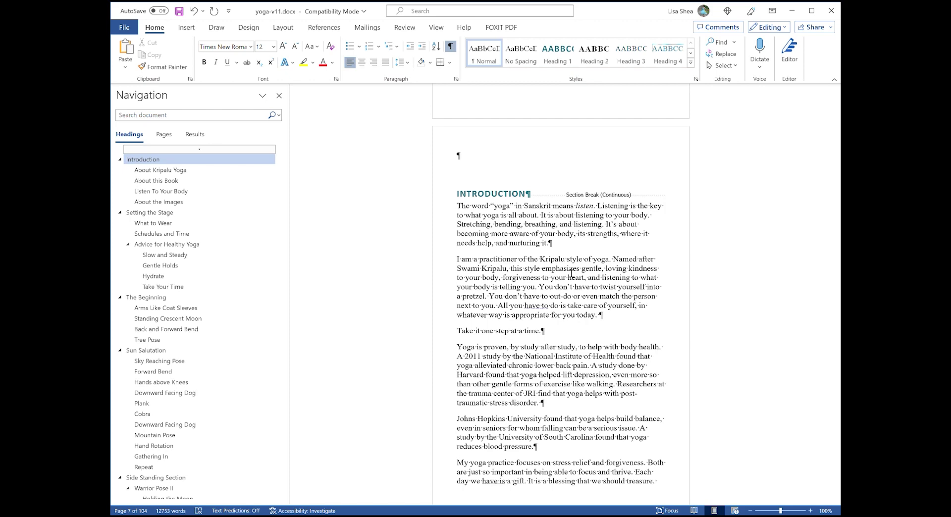
Step: Add an empty paragraph under the Introduction heading so the continuous section break sits on its own line
key("Up")
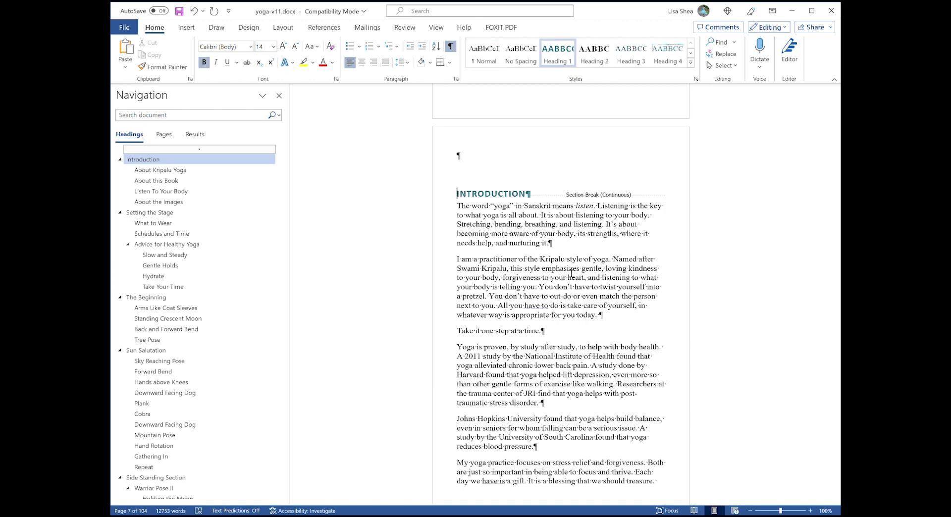
key("Down")
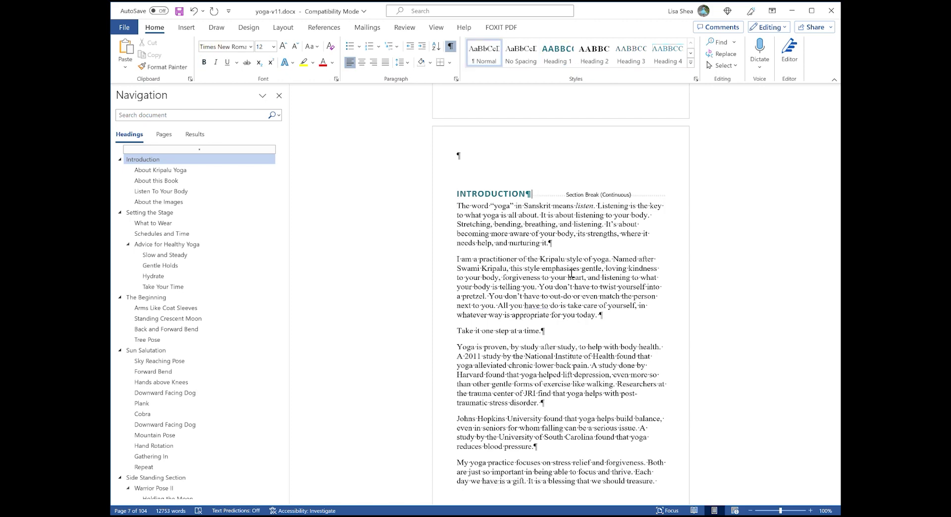
key("Return")
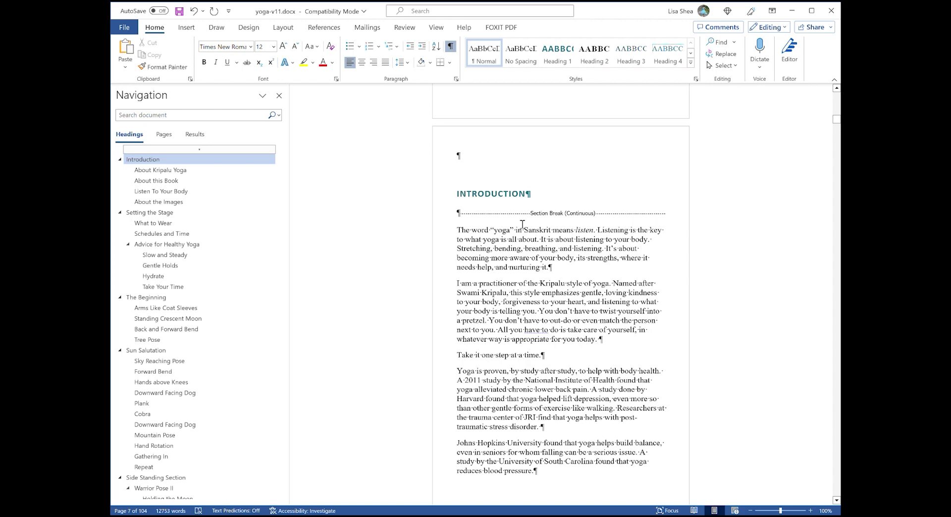
Step: Save the document under the new file name yoga-v12
left_click(126, 28)
left_click(153, 163)
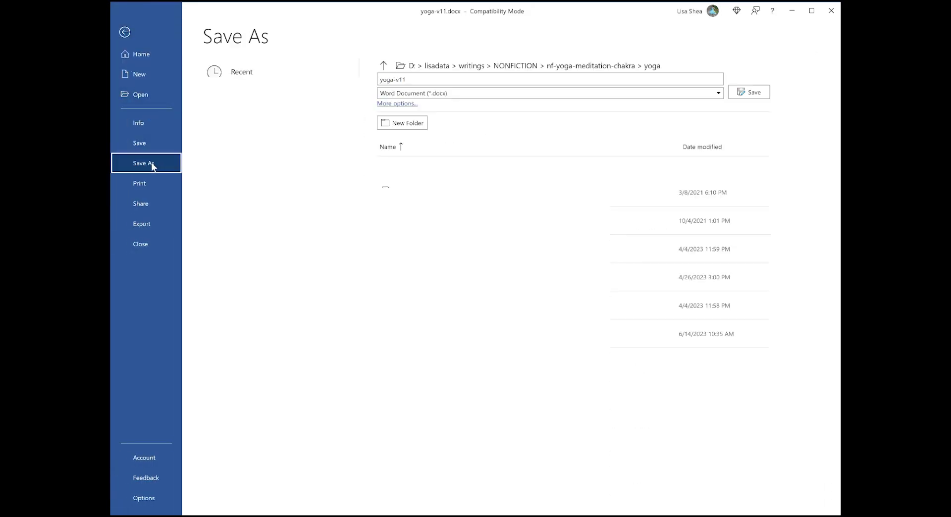
left_click(414, 79)
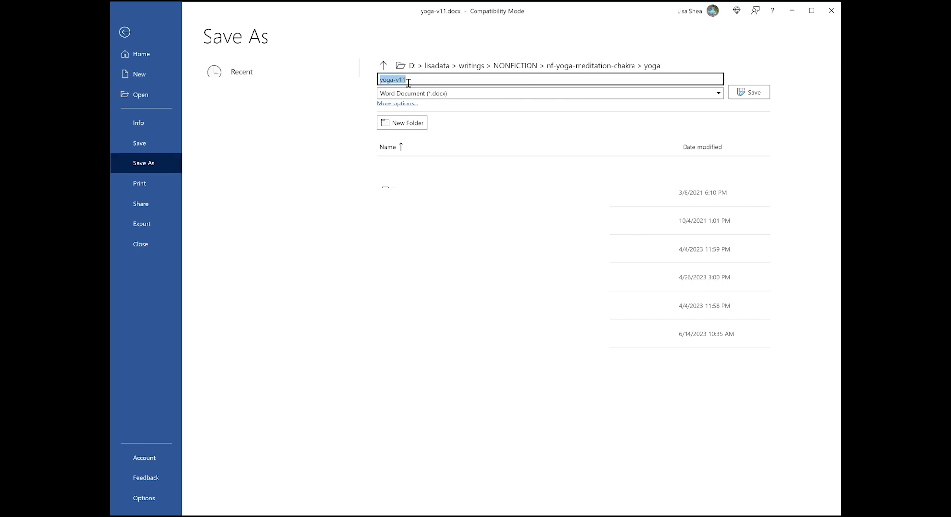
left_click_drag(402, 80, 423, 87)
type("2")
left_click(750, 92)
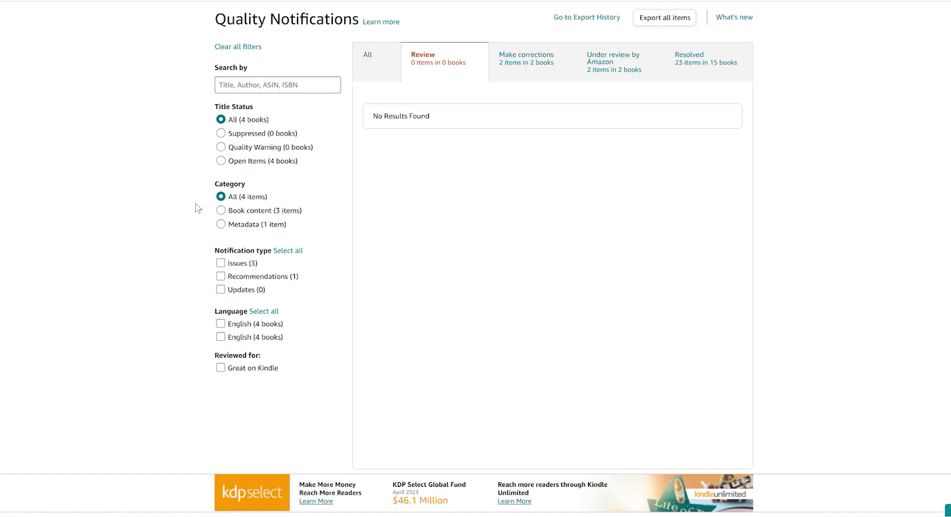
Step: Search the KDP bookshelf for "yoga"
scroll(279, 153, "up", 2)
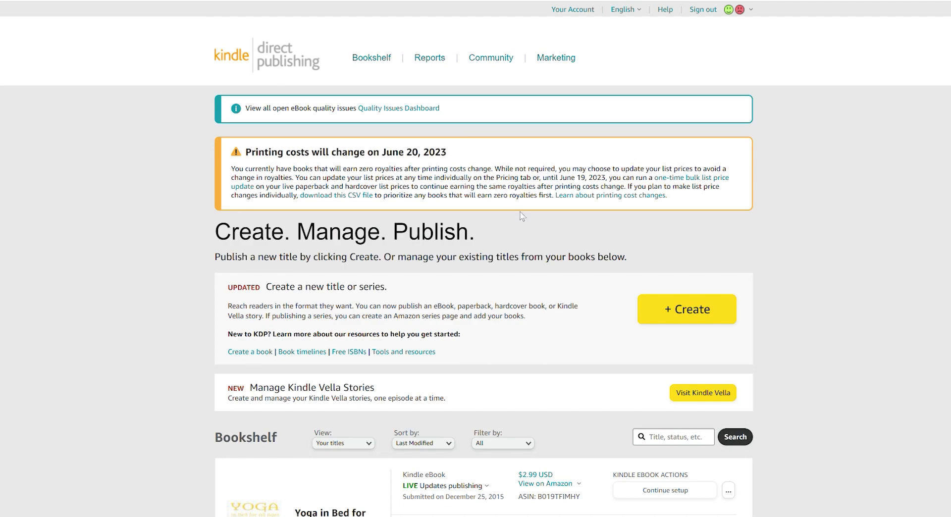
scroll(567, 293, "down", 5)
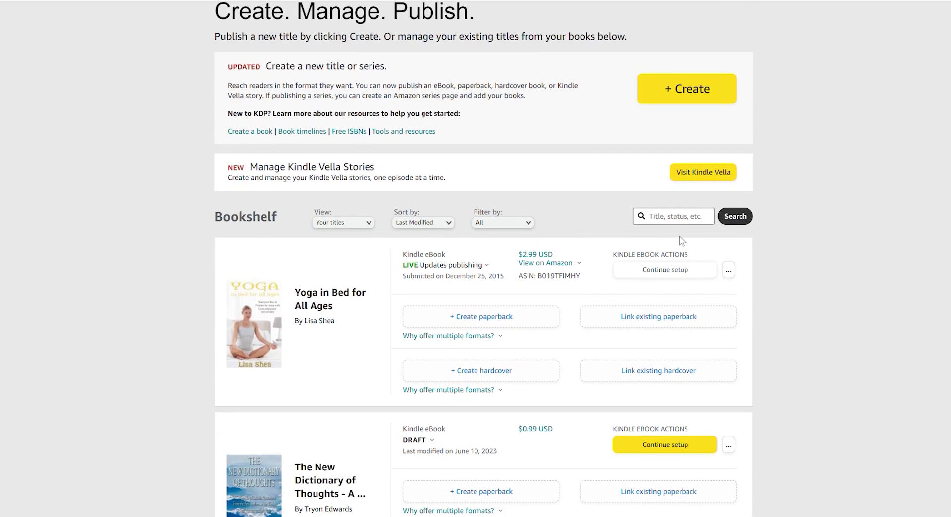
left_click(691, 219)
type("yoga")
key("Return")
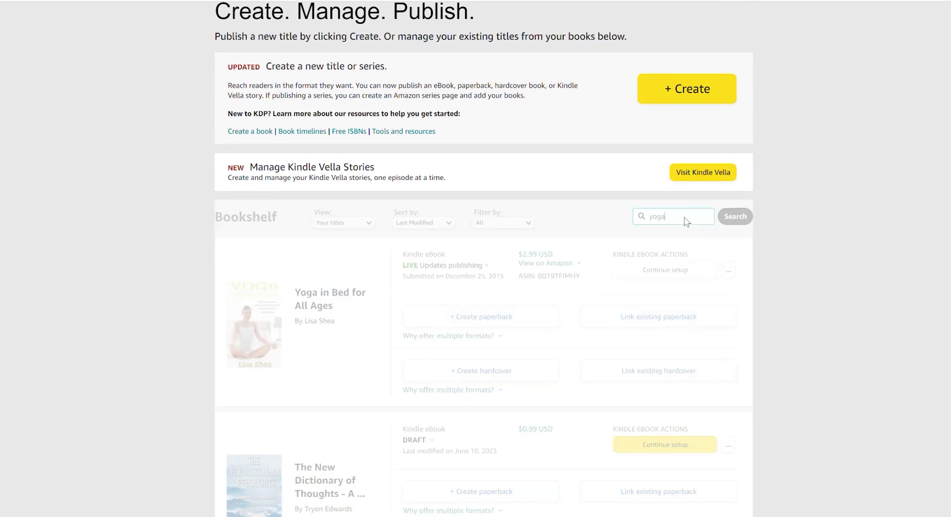
Step: Open the eBook details of Yoga for Stress Relief and Forgiveness for editing
scroll(795, 393, "down", 5)
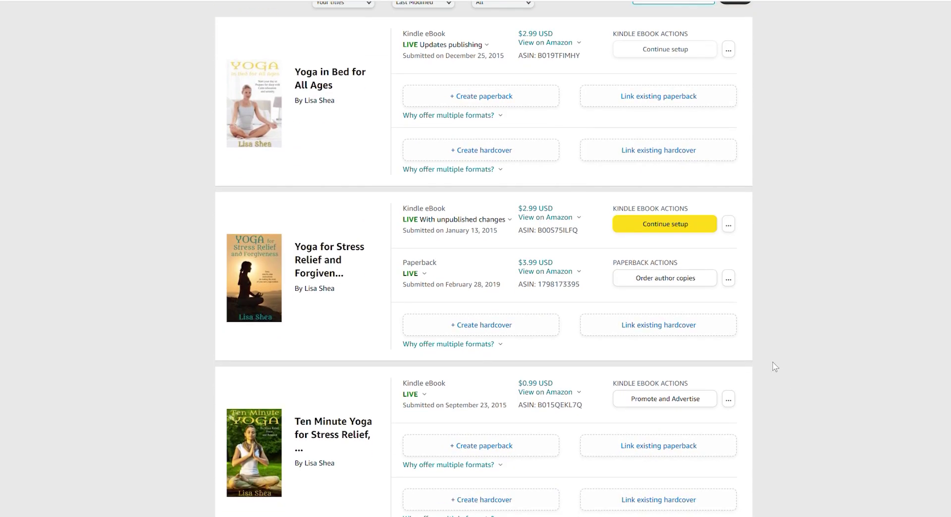
left_click(728, 225)
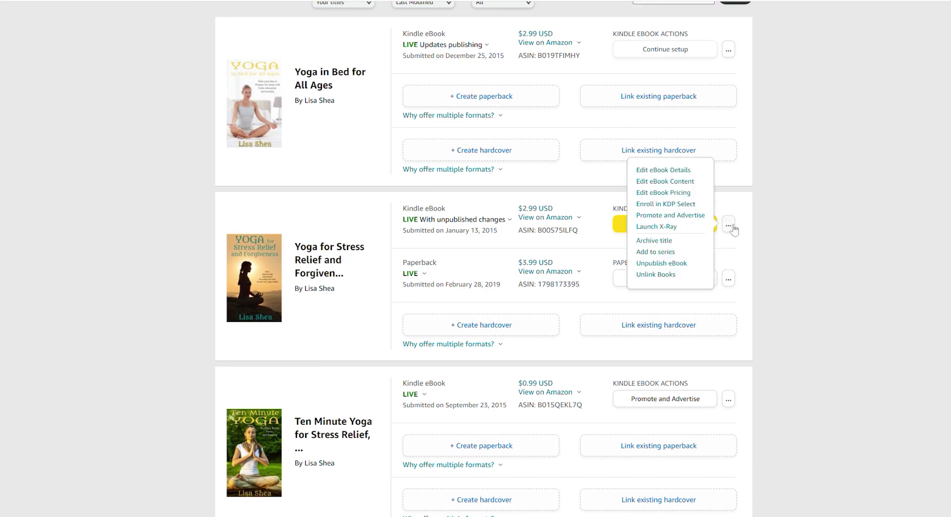
left_click(663, 170)
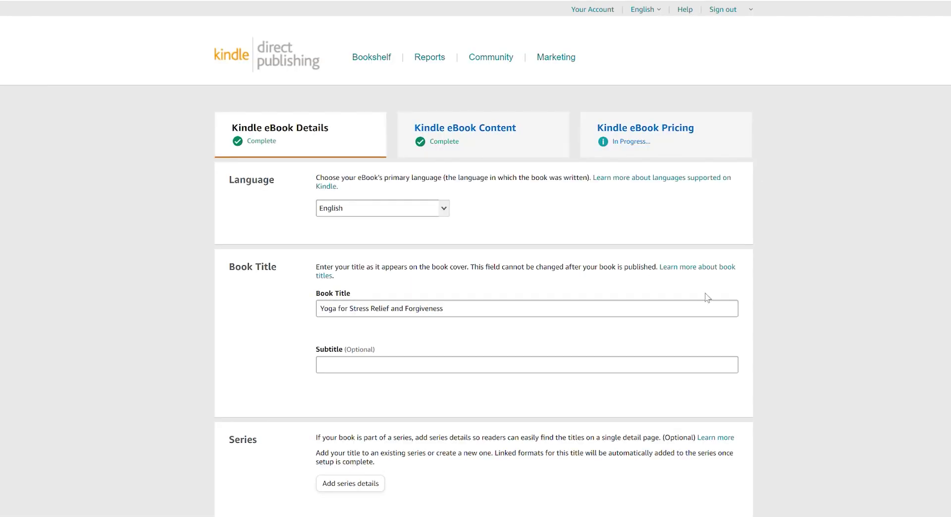
Step: Insert a paragraph break in the book description before "This book Yoga for Stress Relief and Forgiveness is intended to be free"
scroll(771, 366, "down", 4)
scroll(770, 369, "down", 9)
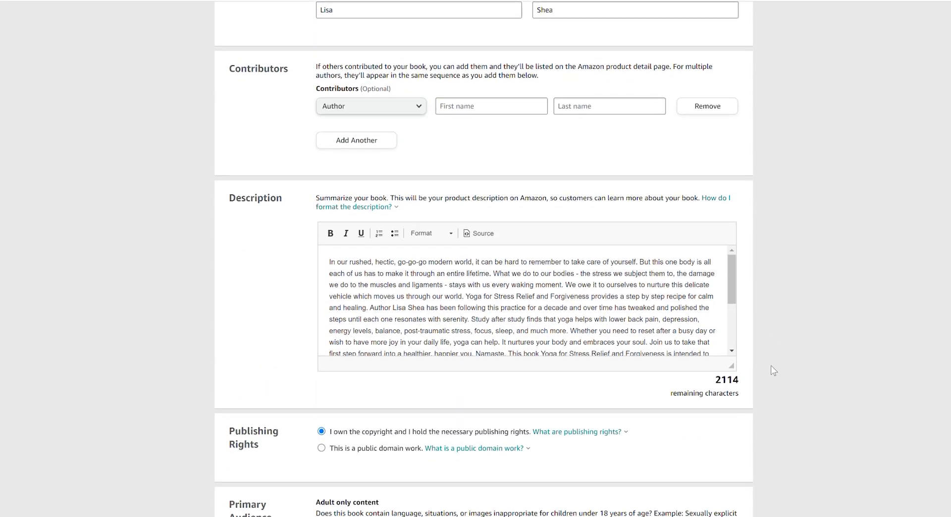
left_click_drag(731, 279, 727, 270)
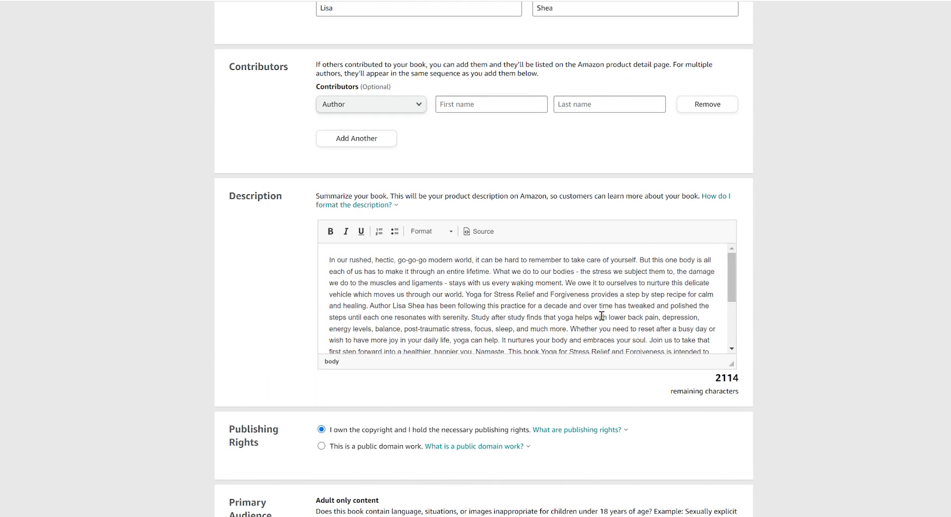
scroll(485, 333, "down", 1)
scroll(485, 334, "down", 2)
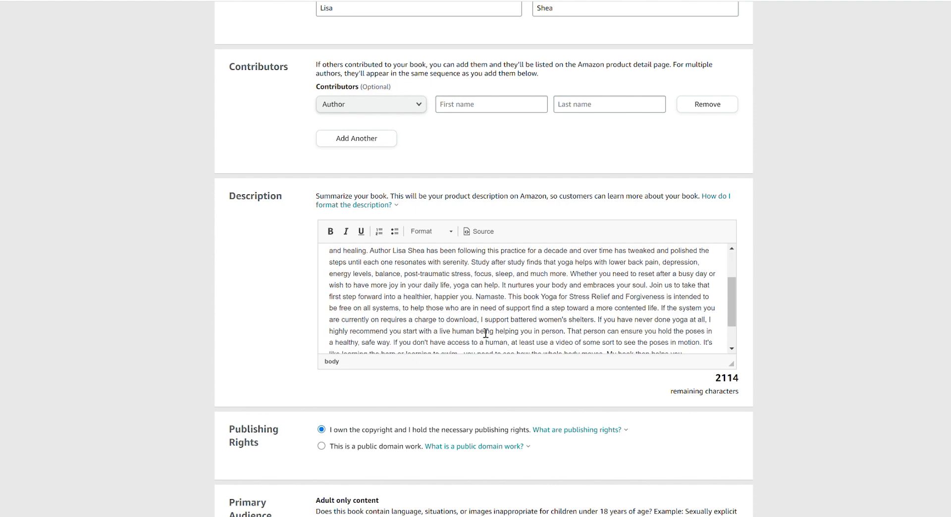
left_click(508, 297)
key("Return")
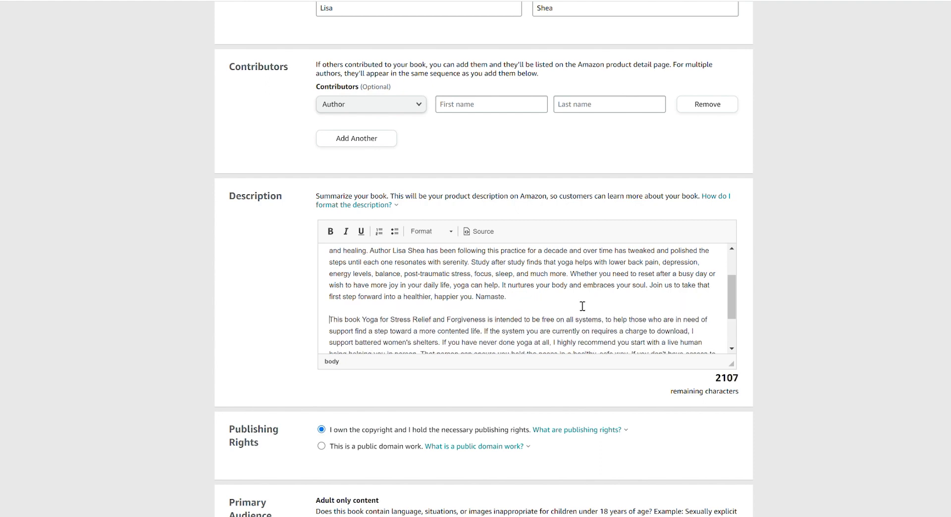
Step: Add paragraph breaks in the description before the sentence on the author's decade of practice and before "Feel free to contact me"
left_click_drag(733, 303, 733, 284)
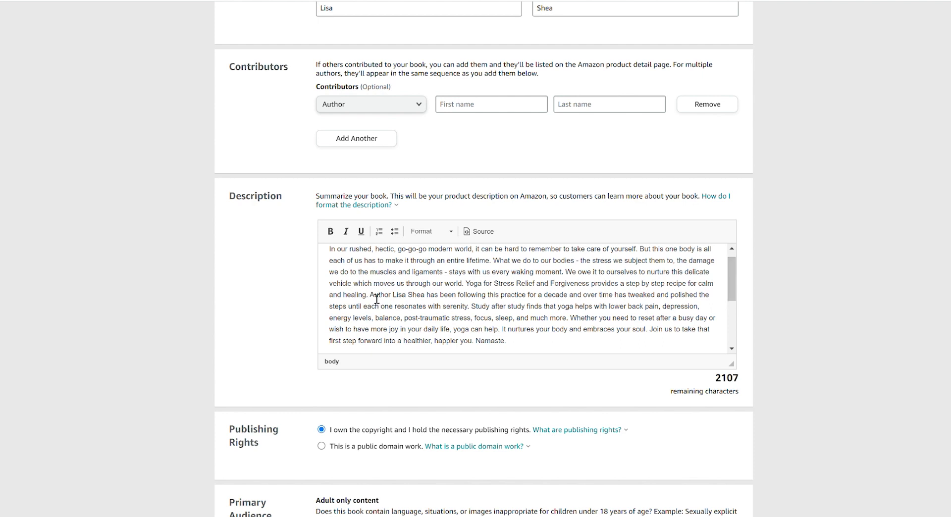
key("Return")
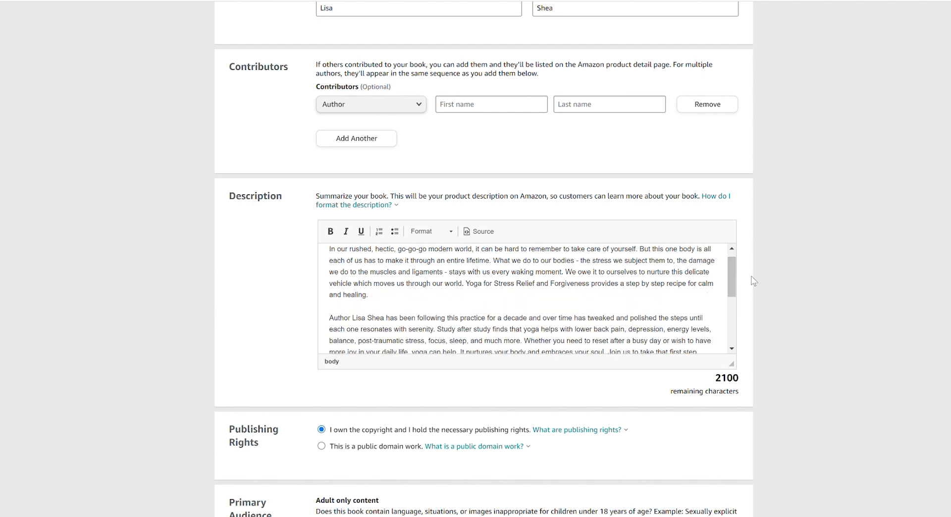
left_click_drag(734, 279, 735, 330)
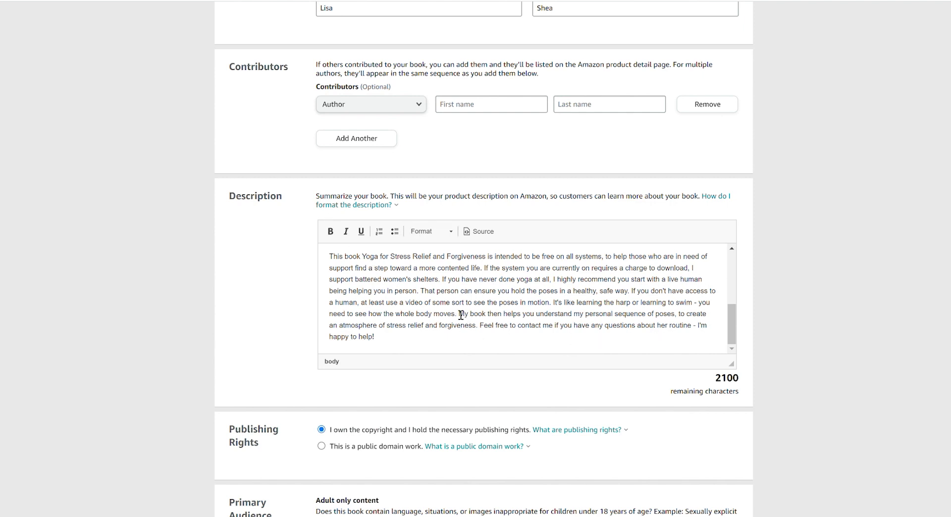
left_click(480, 326)
key("Return")
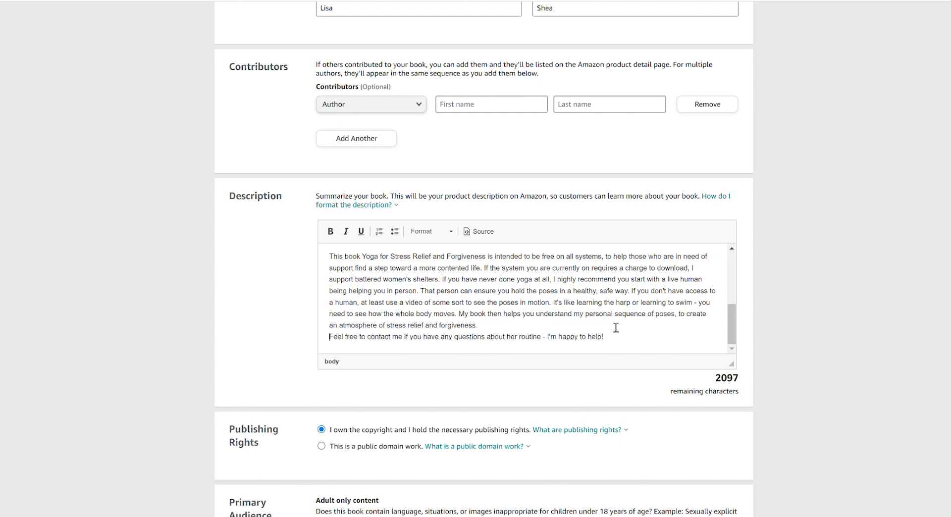
Step: Answer No to the adult-only content question, then save the details and continue to the eBook content
scroll(772, 336, "down", 8)
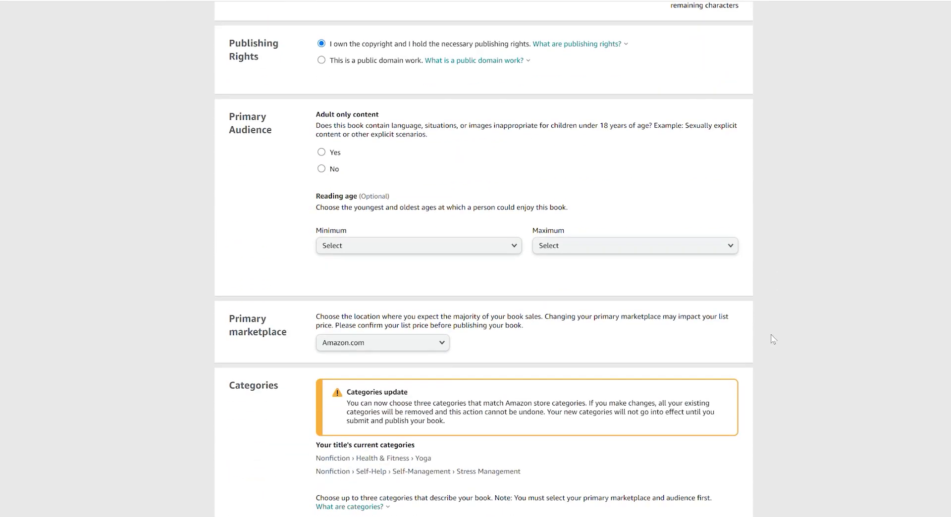
scroll(772, 339, "down", 5)
scroll(771, 338, "up", 3)
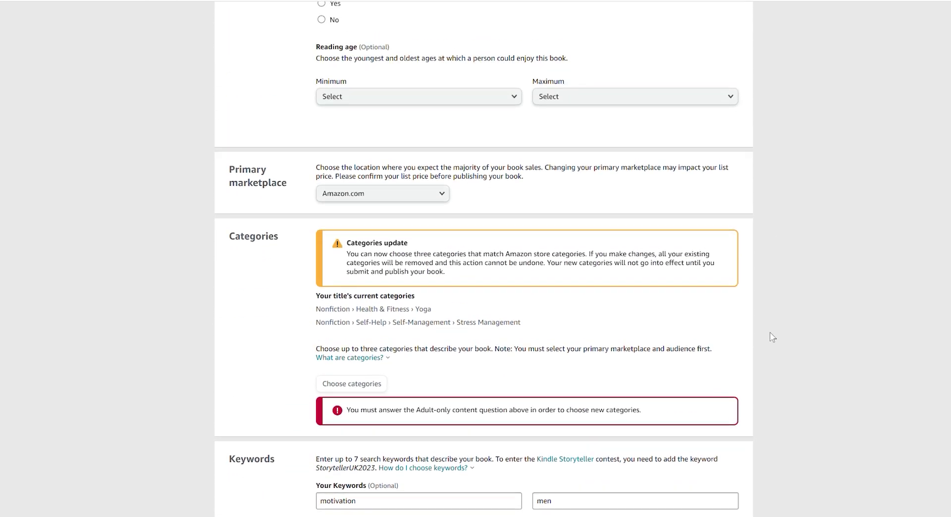
scroll(772, 337, "up", 4)
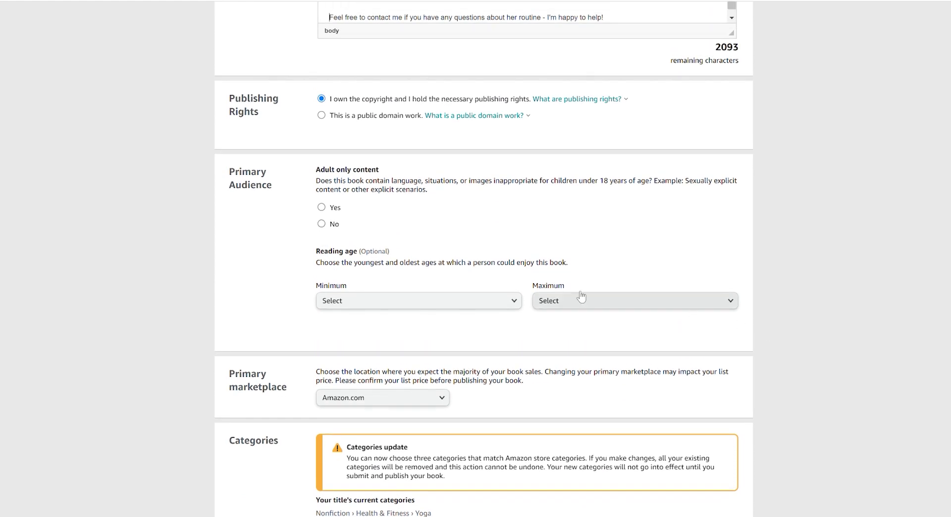
left_click(322, 224)
scroll(798, 422, "down", 9)
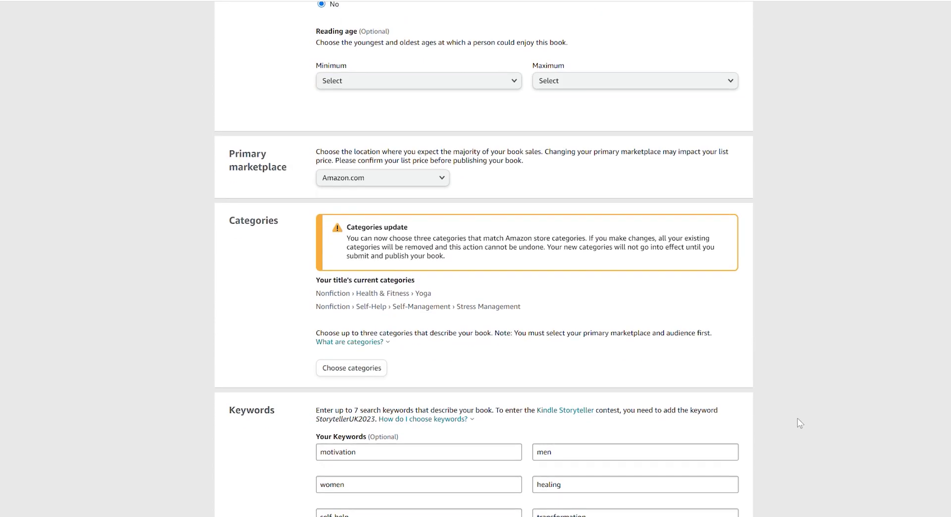
left_click(665, 451)
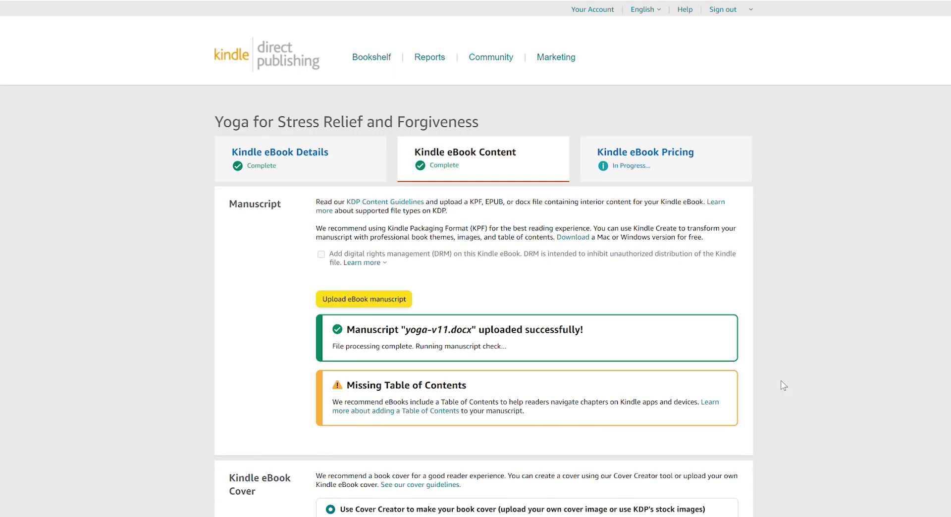
Step: Upload yoga-v12.docx as the new eBook manuscript and let it finish processing
scroll(754, 348, "down", 2)
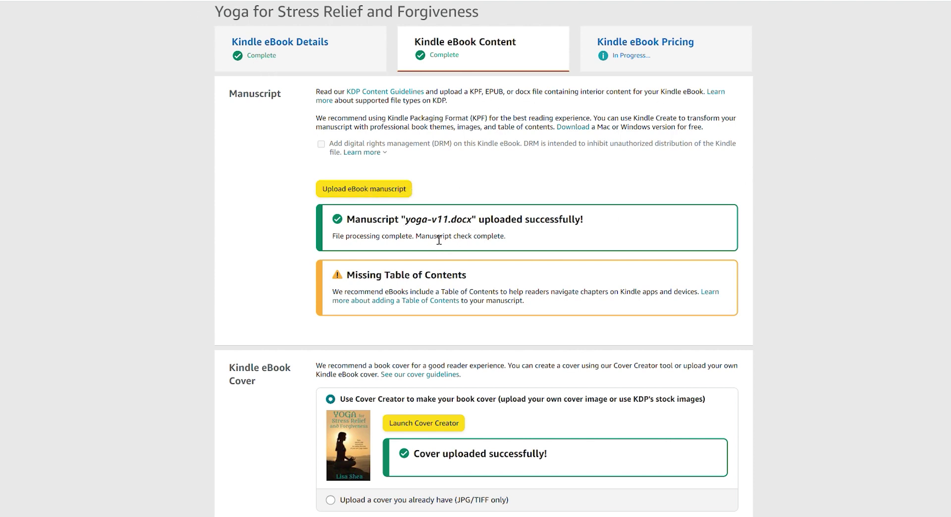
left_click(391, 196)
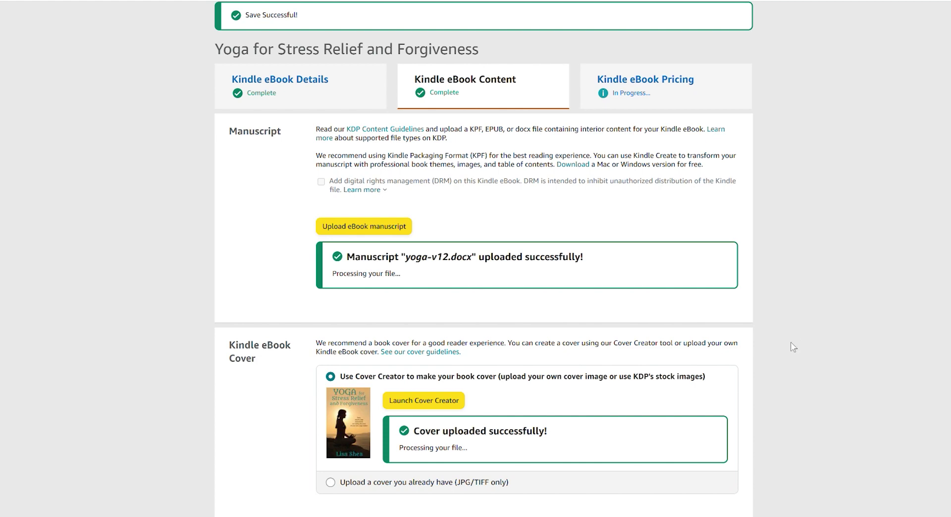
scroll(788, 355, "down", 1)
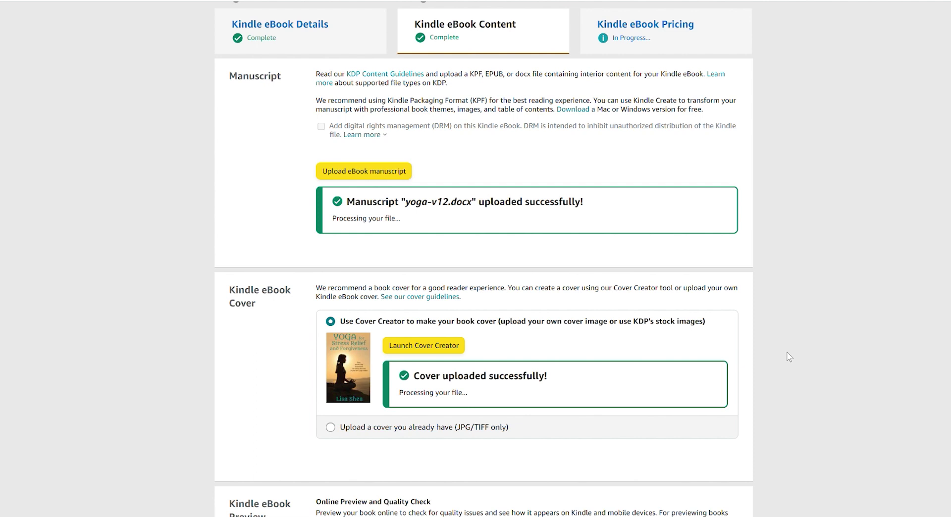
scroll(789, 357, "down", 1)
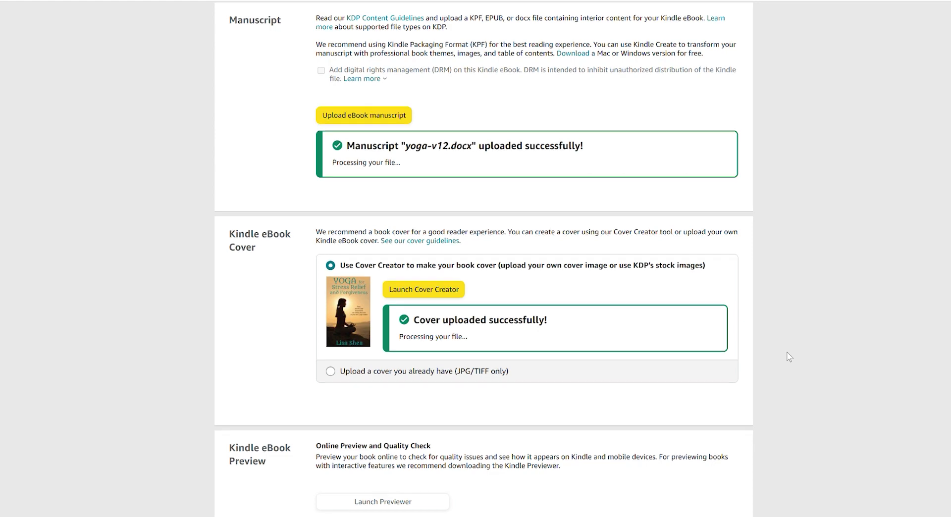
scroll(788, 356, "down", 1)
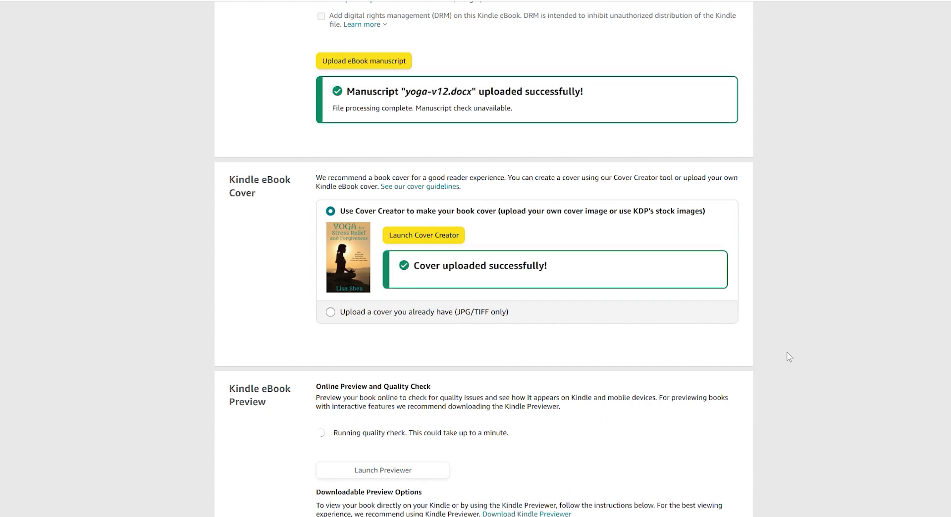
Step: Launch the online previewer and page through the cover, copyright page and table of contents to check the line spacing
scroll(788, 356, "down", 3)
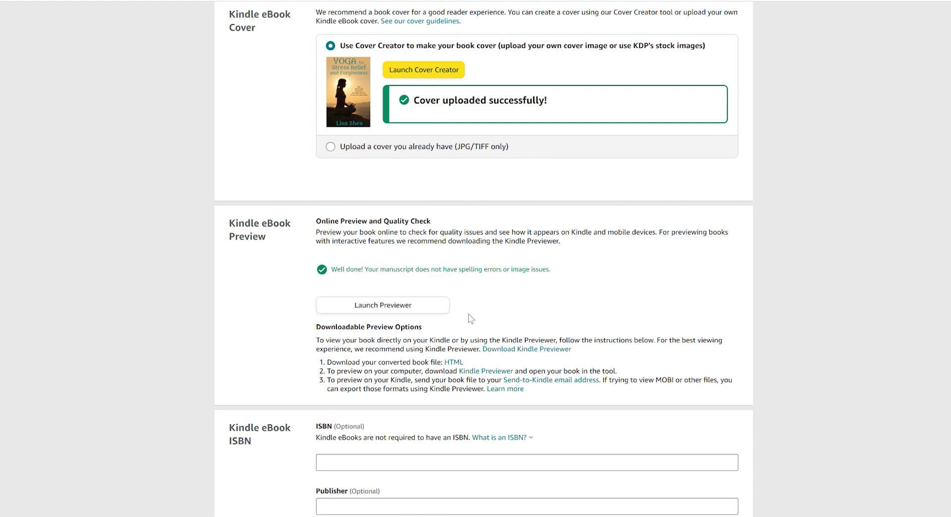
left_click(433, 307)
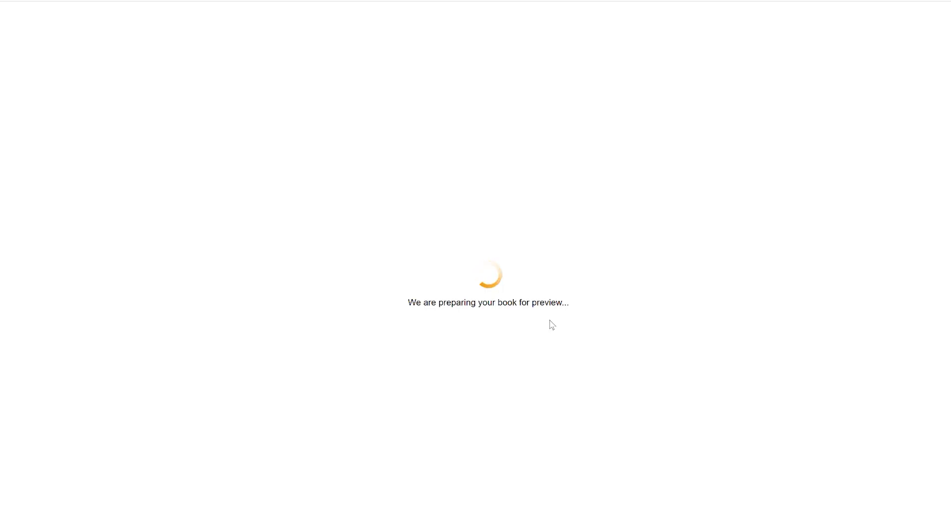
left_click(520, 276)
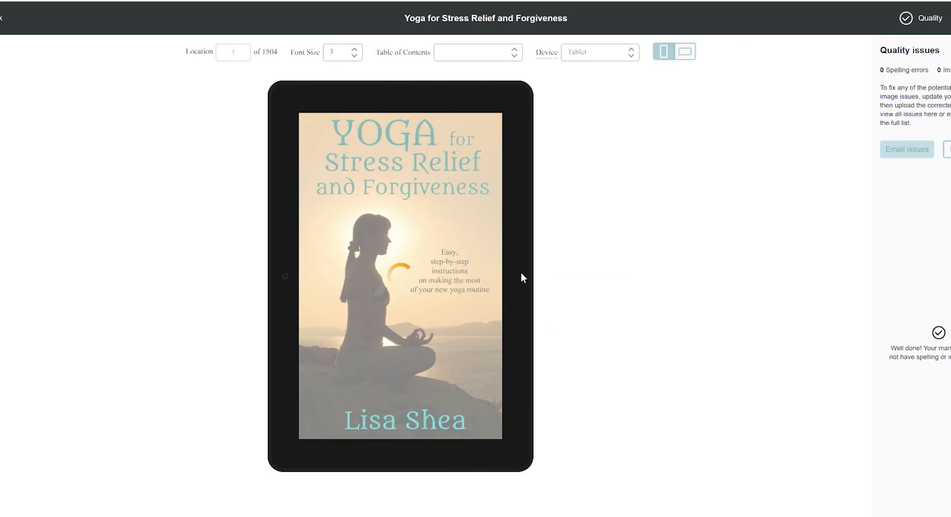
left_click(524, 278)
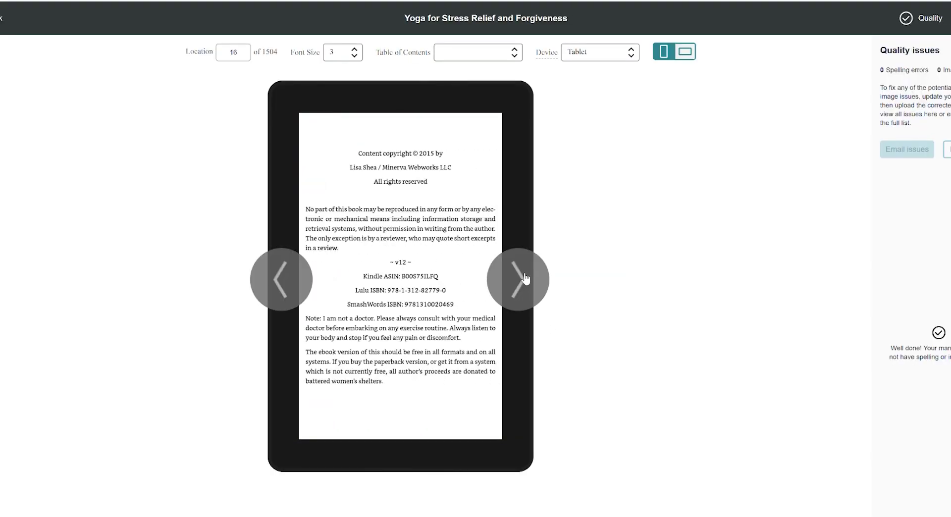
left_click(525, 279)
left_click(526, 278)
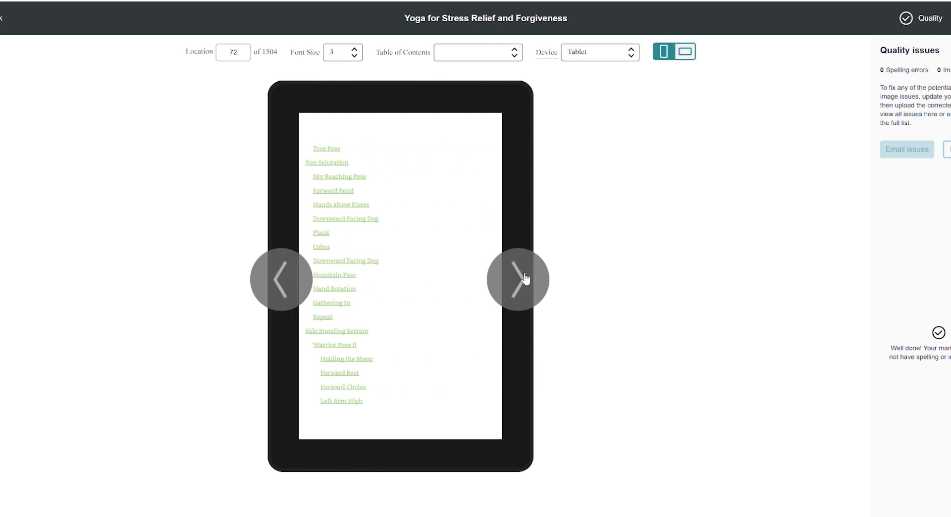
left_click(526, 278)
left_click(523, 277)
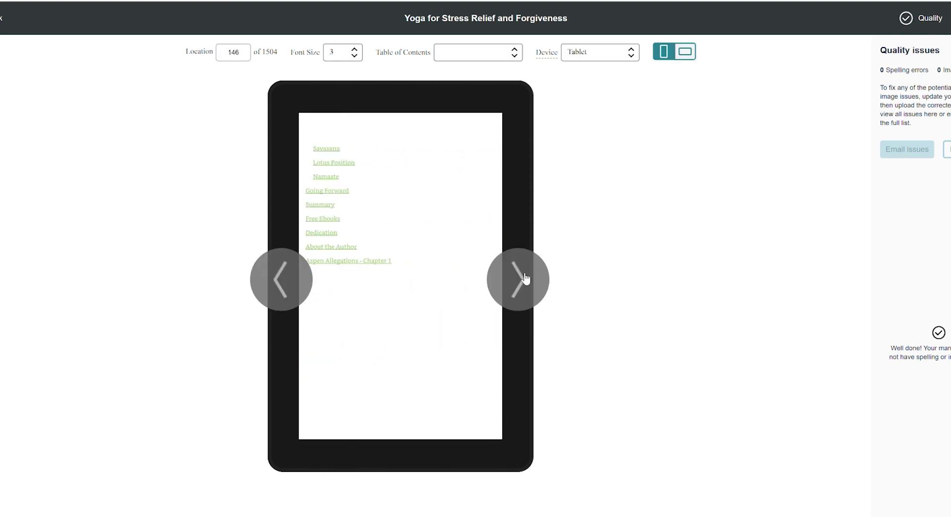
left_click(521, 275)
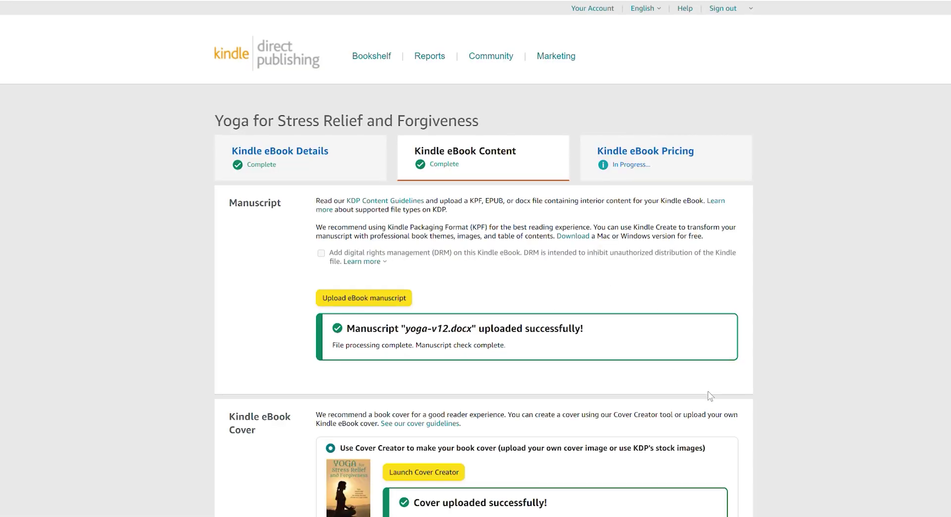
Step: Save the content, publish the Kindle eBook from its pricing page, and check its entry on the bookshelf
scroll(708, 387, "down", 15)
left_click(680, 335)
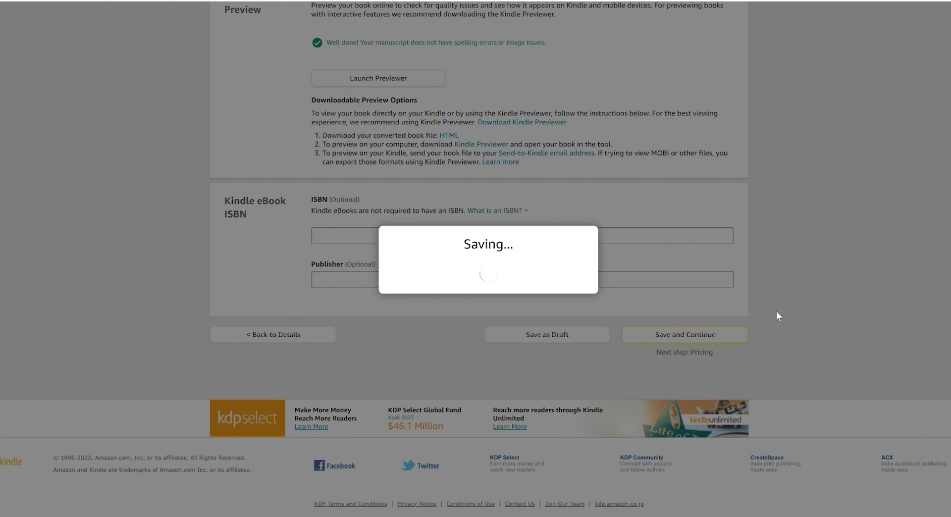
scroll(771, 365, "down", 5)
scroll(769, 363, "down", 13)
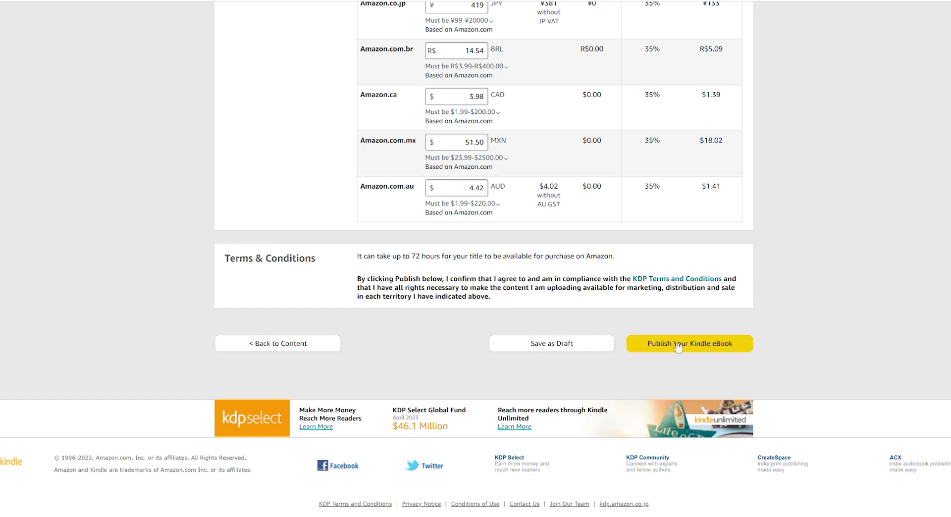
left_click(678, 344)
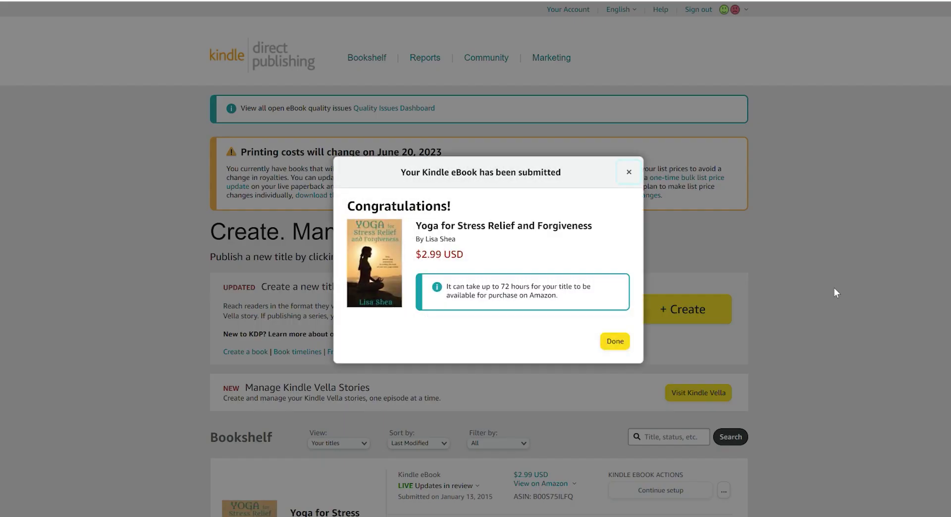
left_click(615, 341)
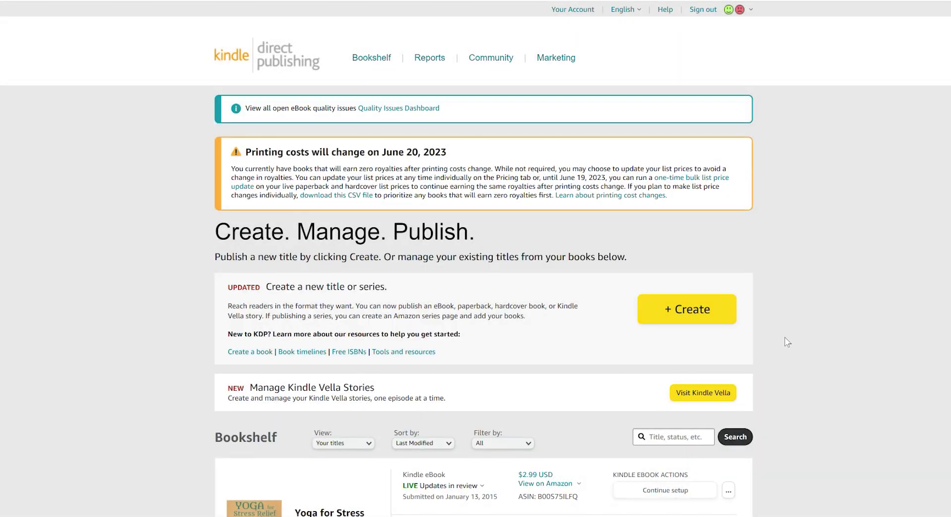
scroll(787, 342, "down", 3)
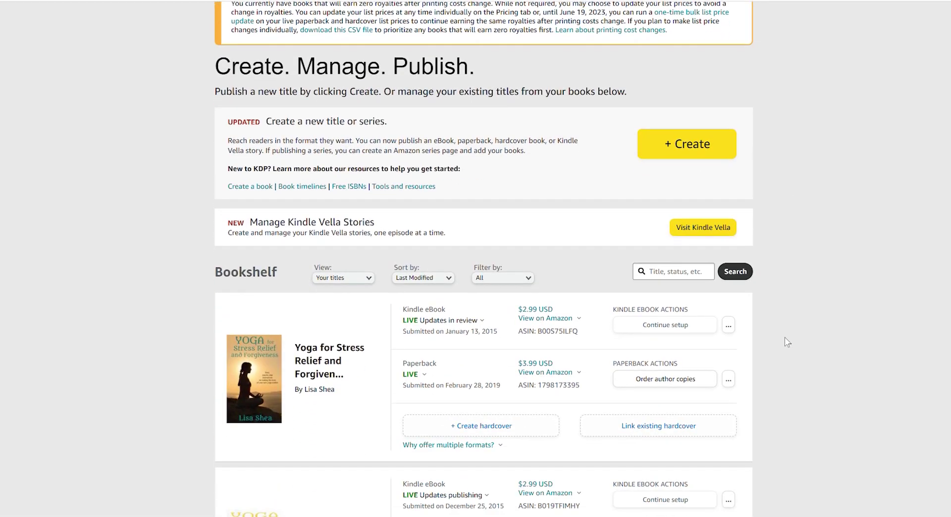
scroll(787, 342, "down", 2)
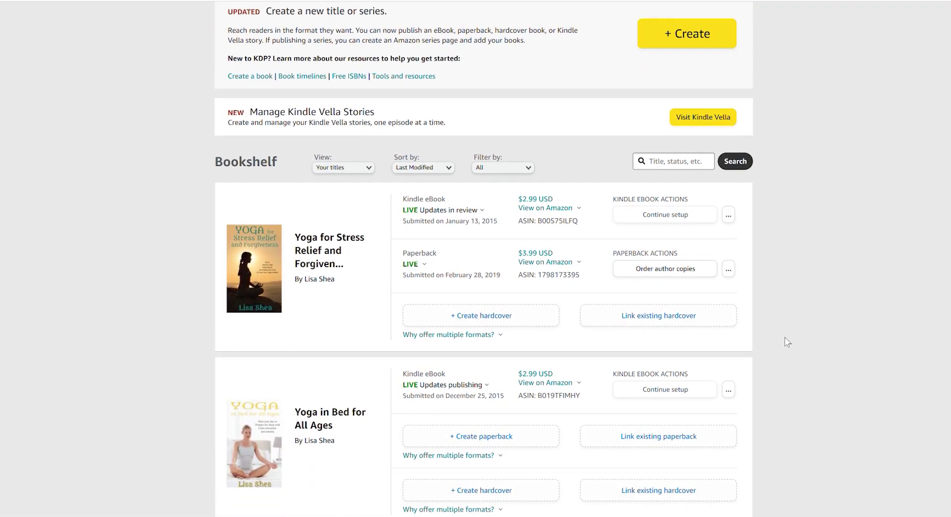